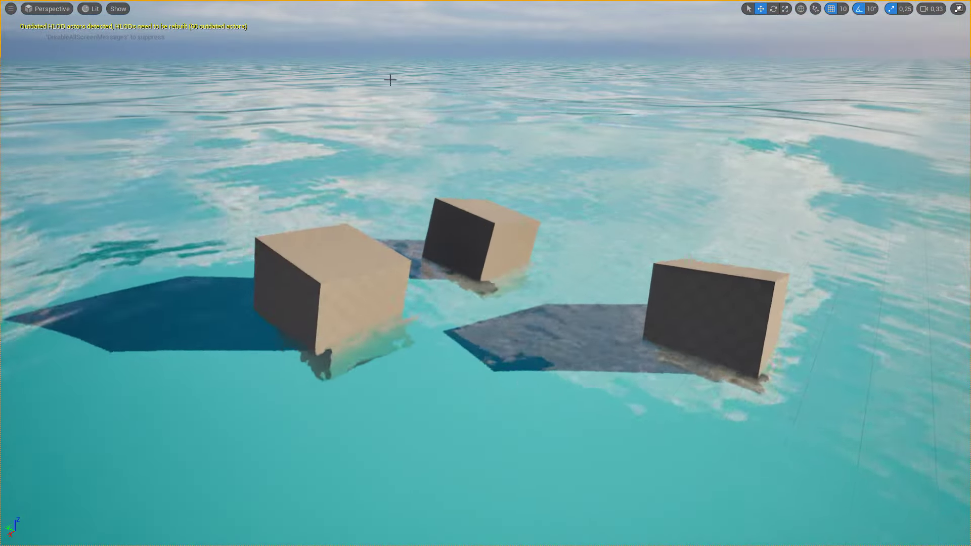
Orbit the viewport around the boat to inspect it from above.
right_drag(400, 62, 708, 68)
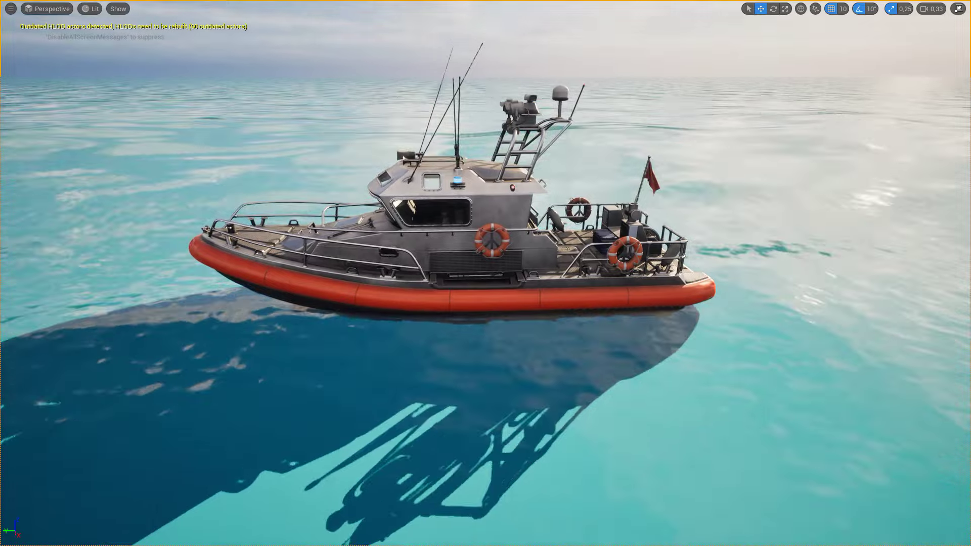
right_drag(708, 68, 657, 71)
click(436, 246)
mouse_move(436, 245)
right_down()
mouse_move(347, 361)
mouse_move(243, 354)
right_up()
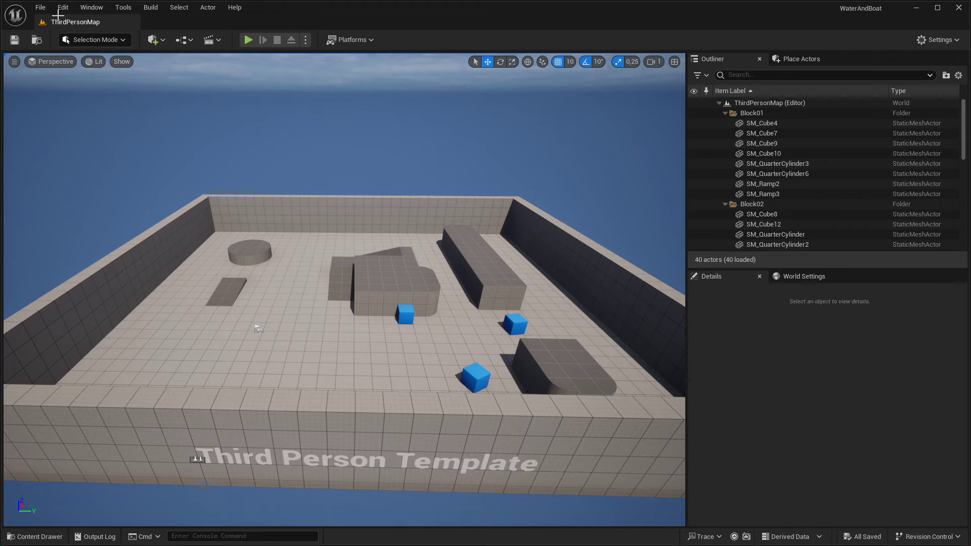
Enable the Water plugin, accept the experimental warning, restart the editor, and start a new level.
click(63, 9)
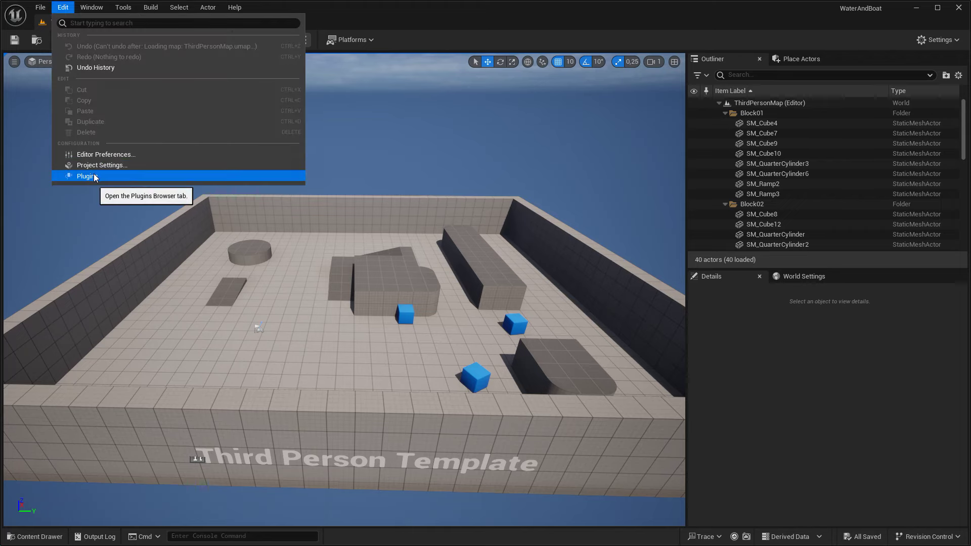
click(95, 177)
text(water)
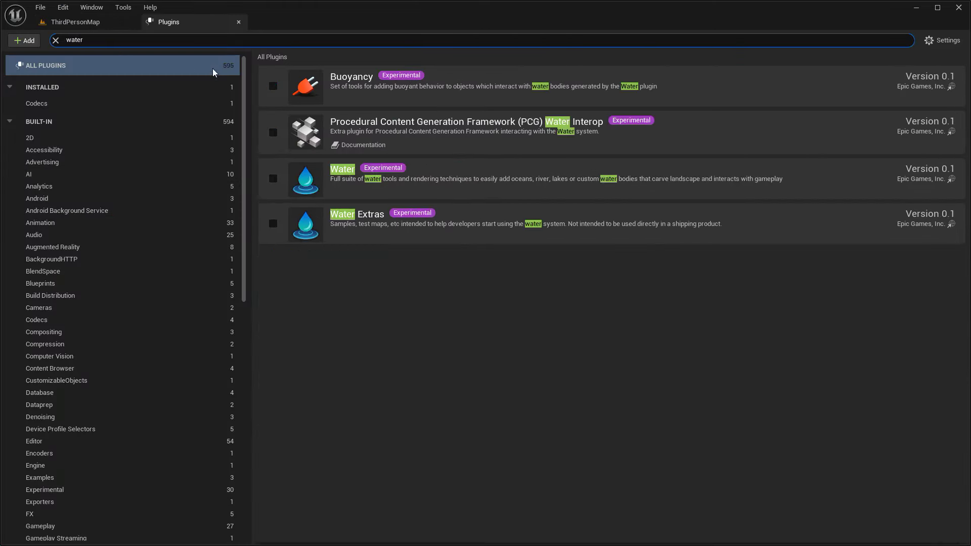
click(273, 178)
click(574, 314)
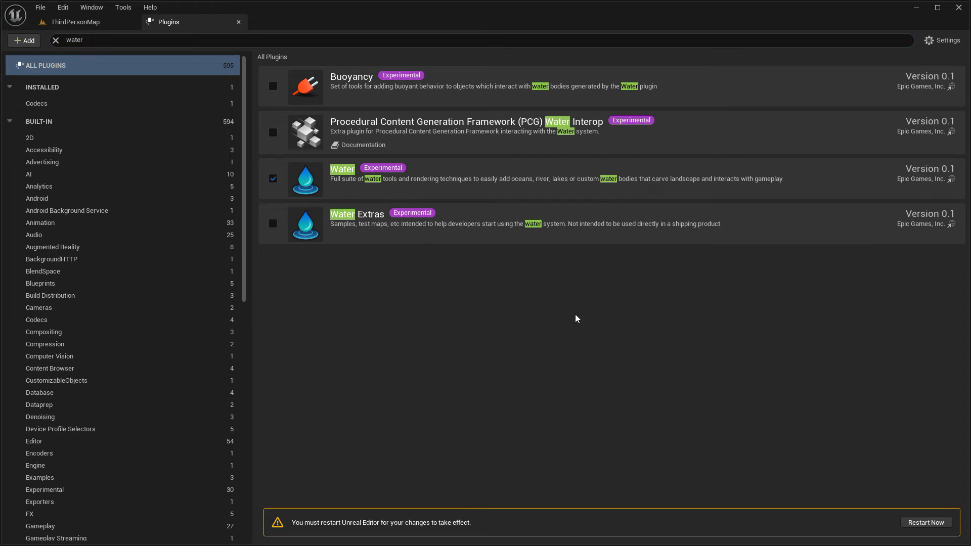
click(913, 517)
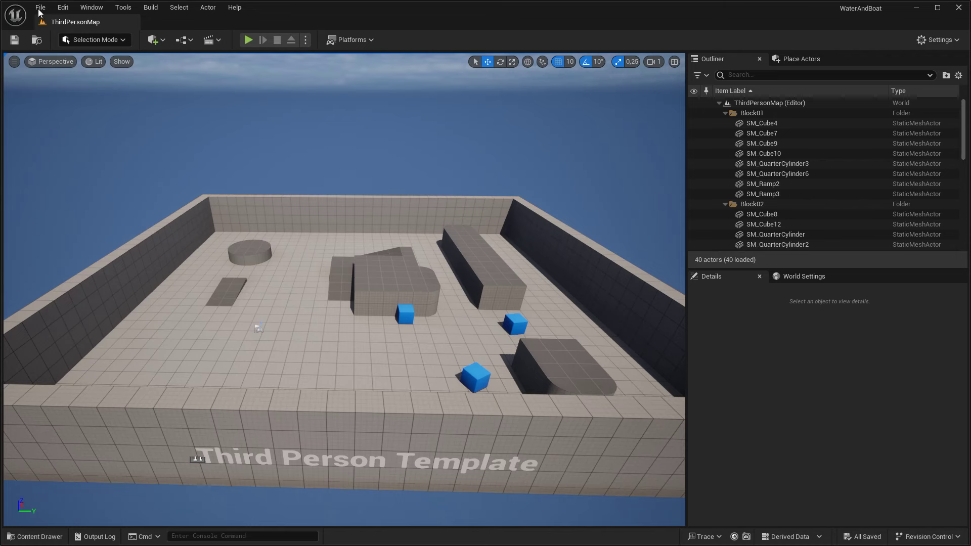
click(39, 11)
click(62, 48)
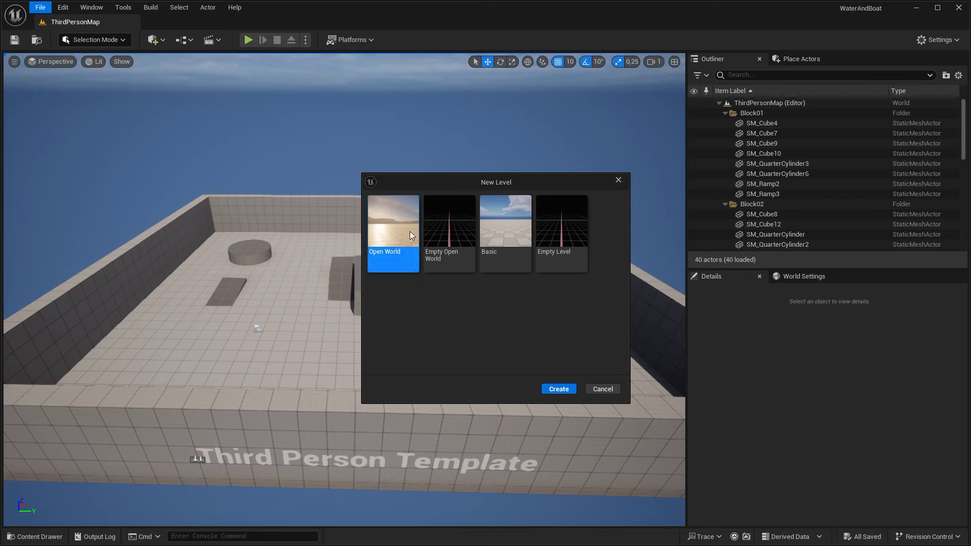
Create an Open World level and drop a Water Body Ocean into it, then look it over.
click(559, 389)
click(806, 62)
click(775, 77)
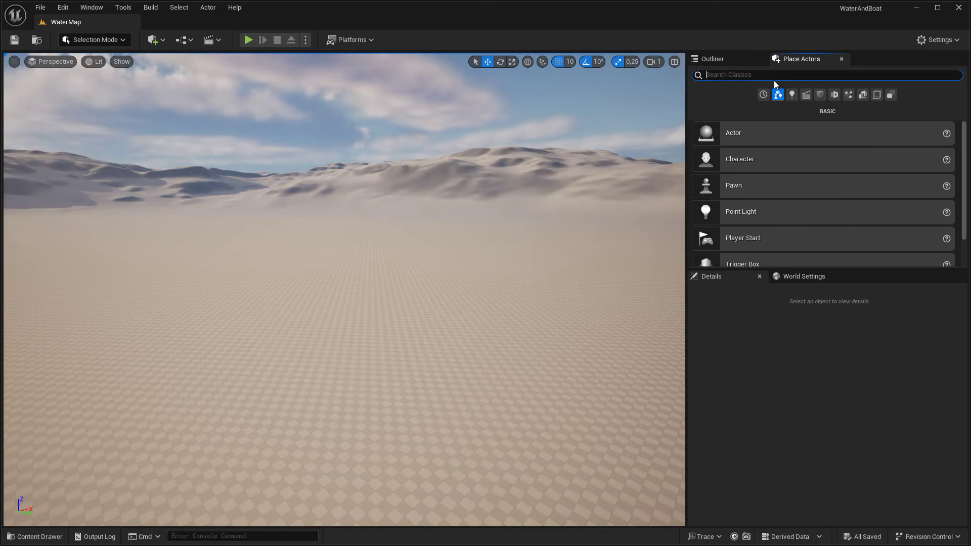
text(water)
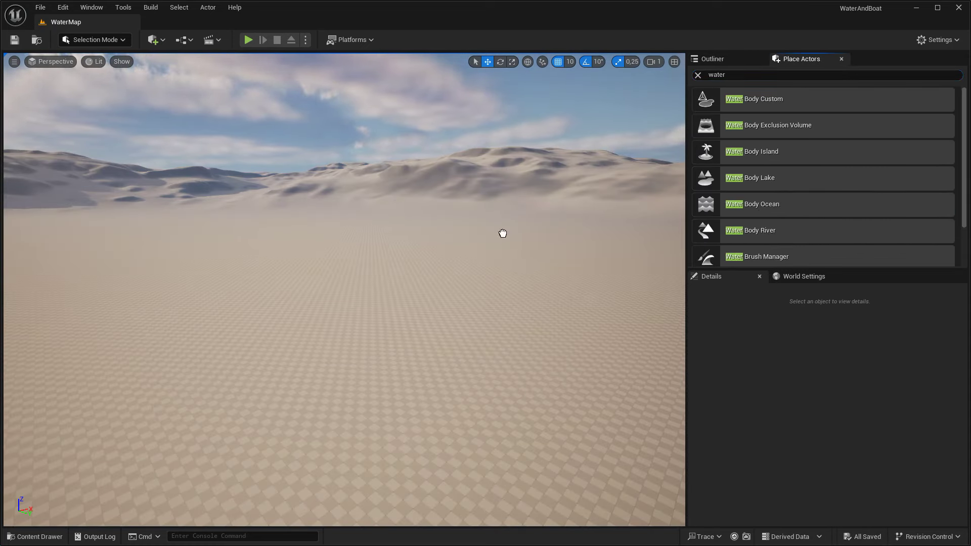
drag(343, 347, 354, 328)
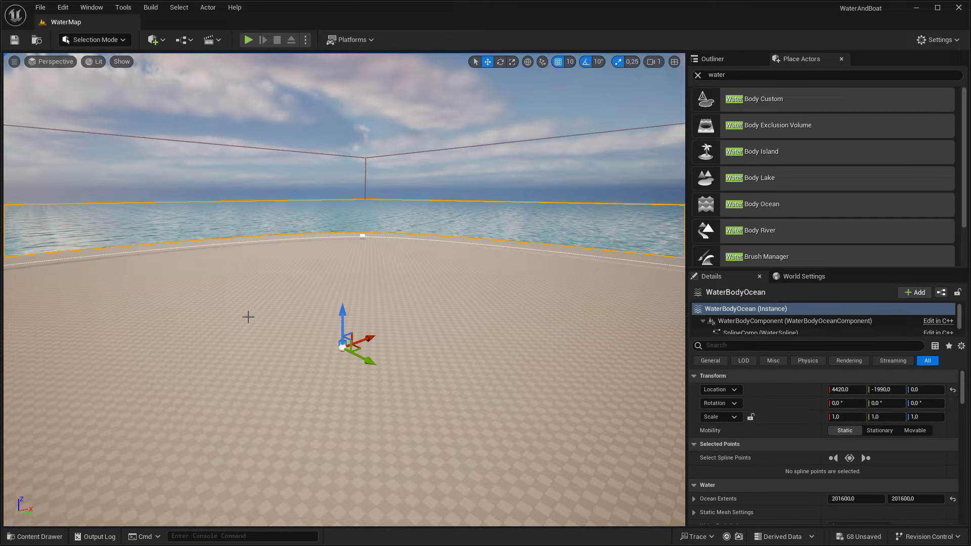
drag(250, 318, 437, 242)
right_drag(243, 324, 255, 316)
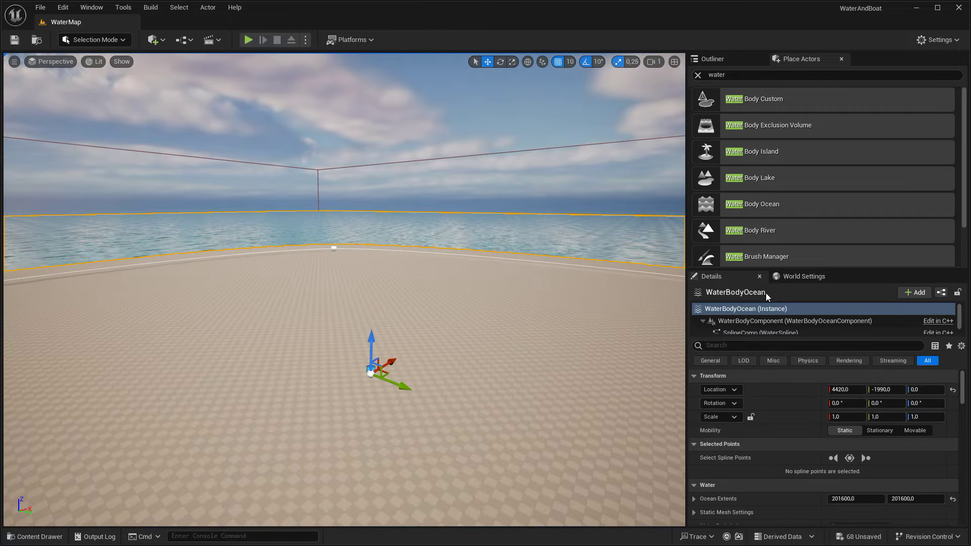
click(713, 58)
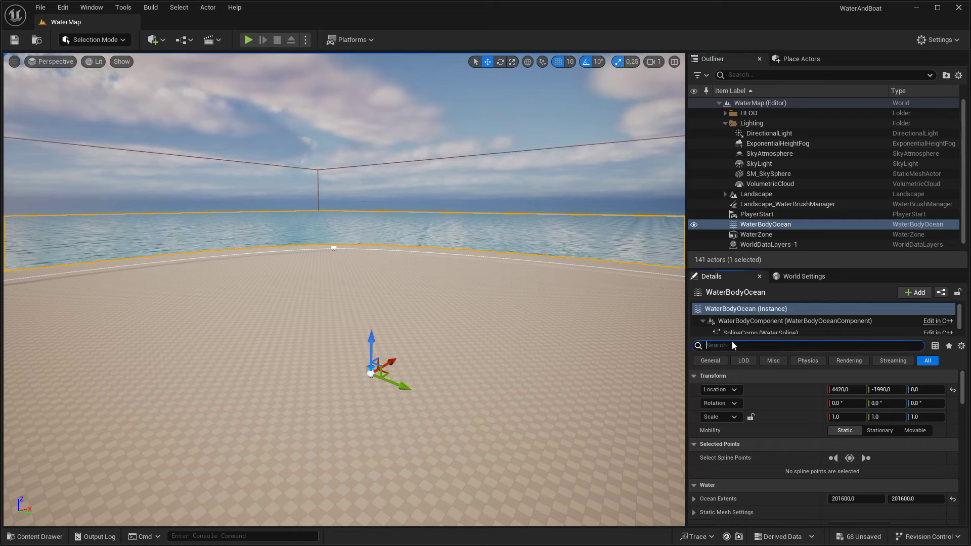
Check the ocean's Collision Presets without changing them, then Save All and close the editor.
text(coll)
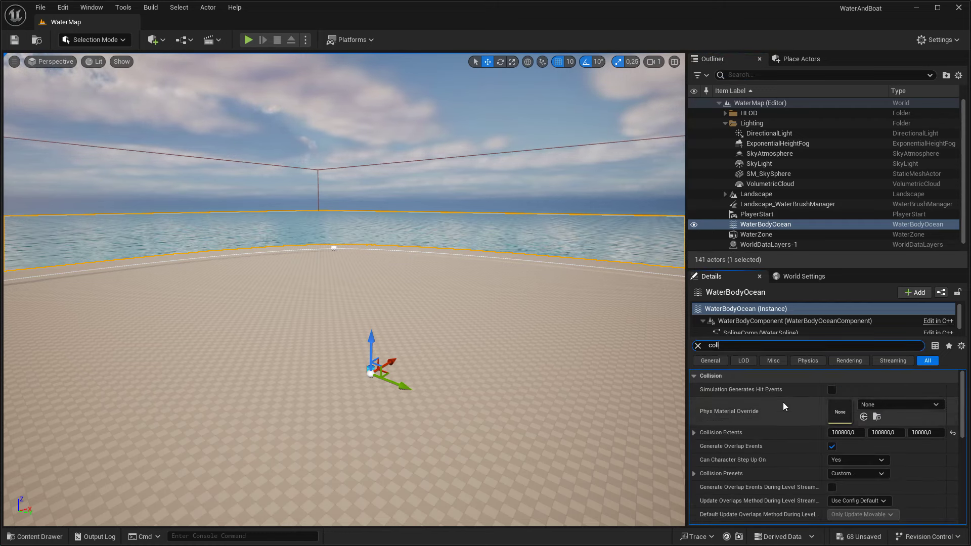
click(843, 474)
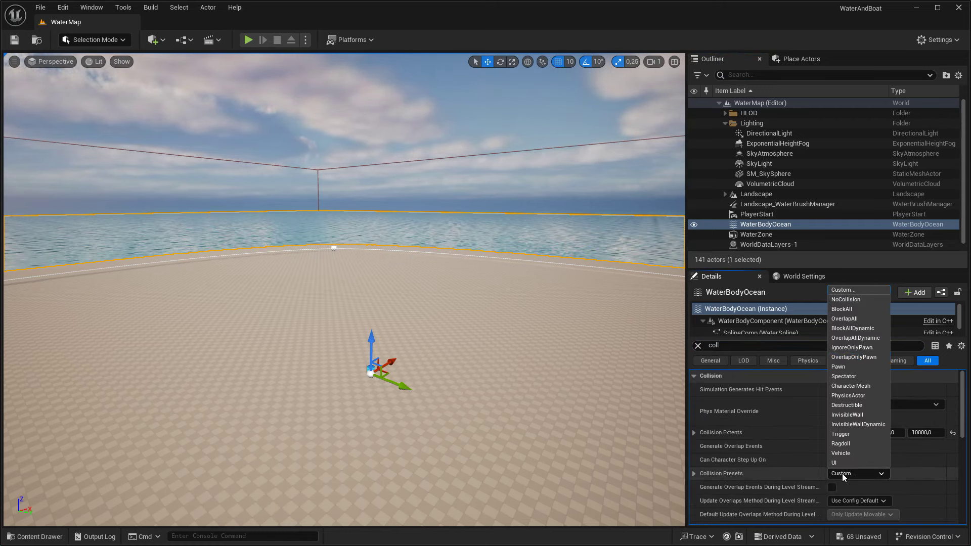
click(742, 282)
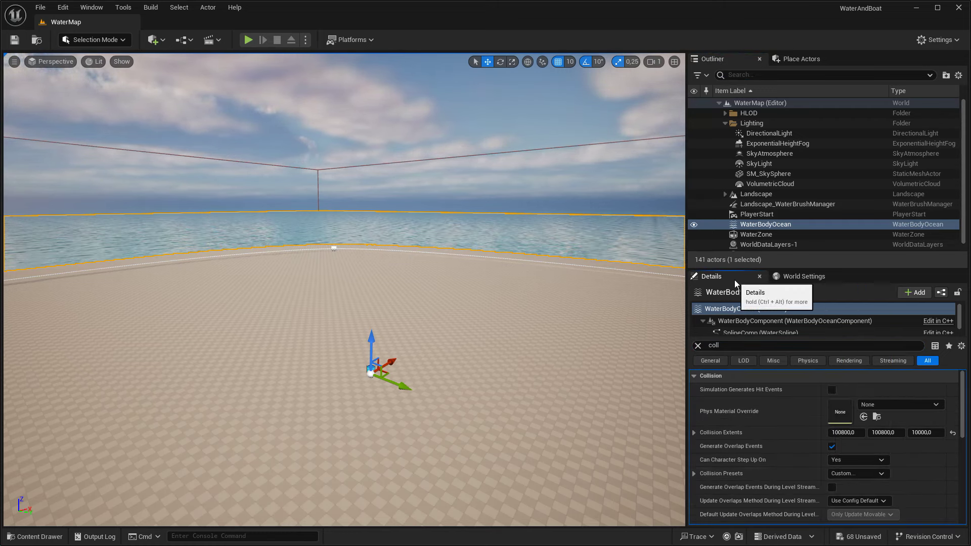
click(12, 42)
click(960, 11)
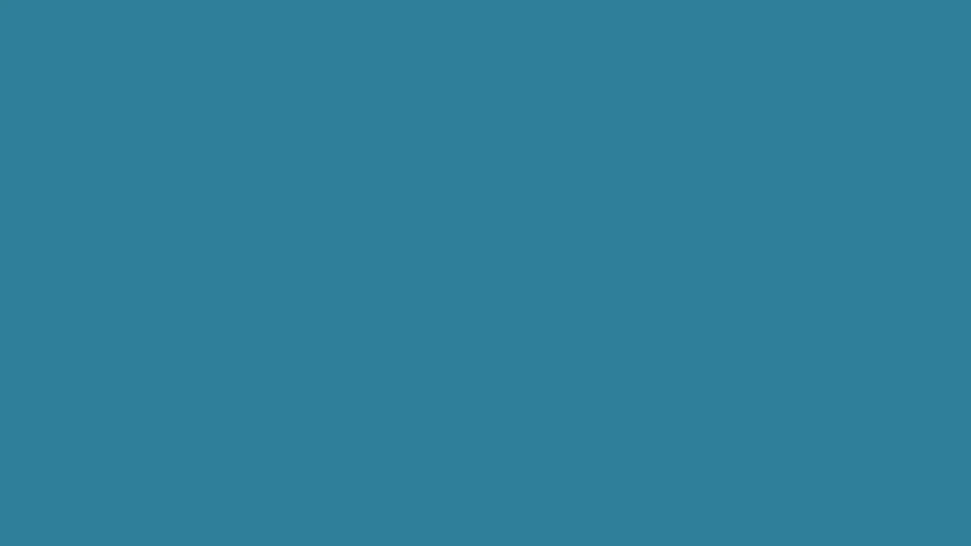
Open Config/DefaultEngine.ini in Notepad++ and paste the WaterBodyCollision profile at the end.
double_click(607, 298)
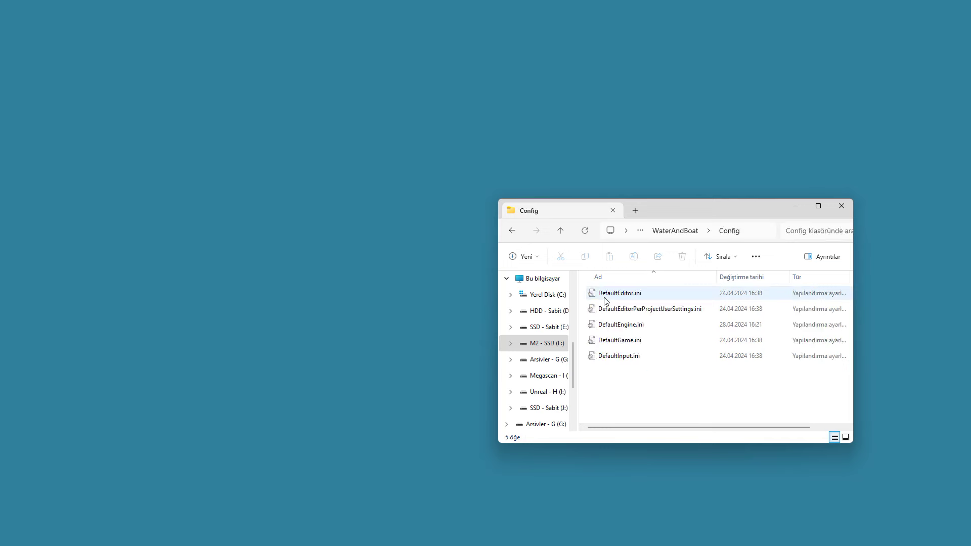
click(630, 326)
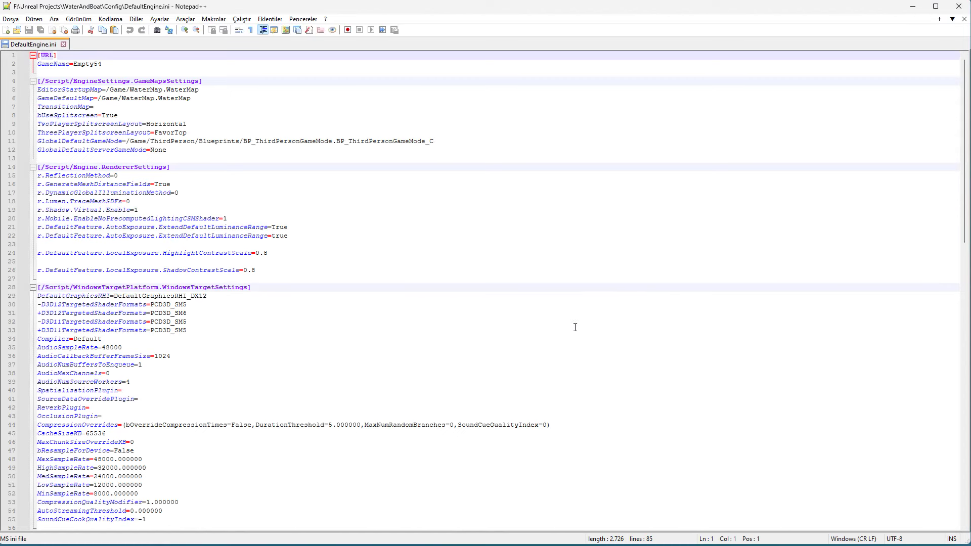
scroll(506, 354, down, 5)
scroll(395, 382, down, 5)
scroll(314, 354, down, 4)
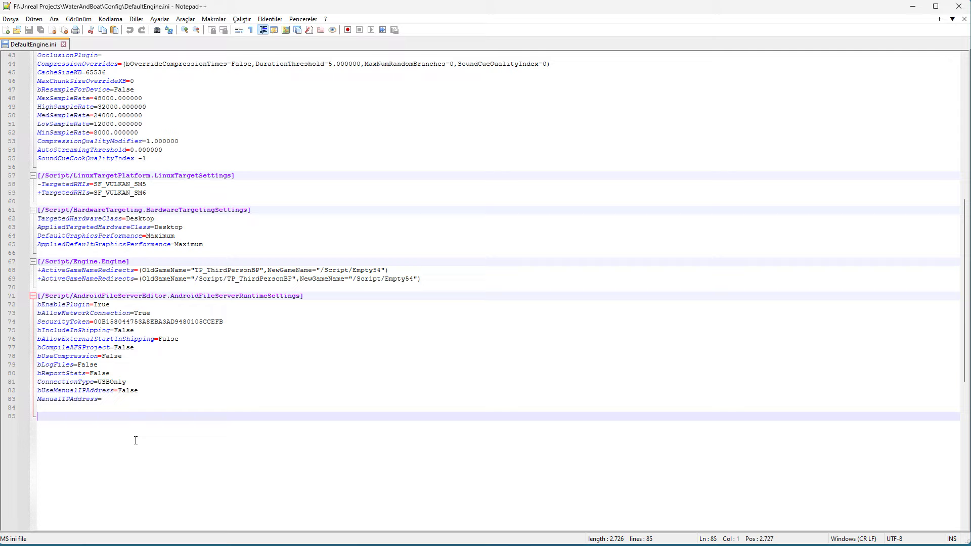
key(ctrl+v)
Review the pasted [/Script/Engine.CollisionProfile] section in DefaultEngine.ini.
click(169, 416)
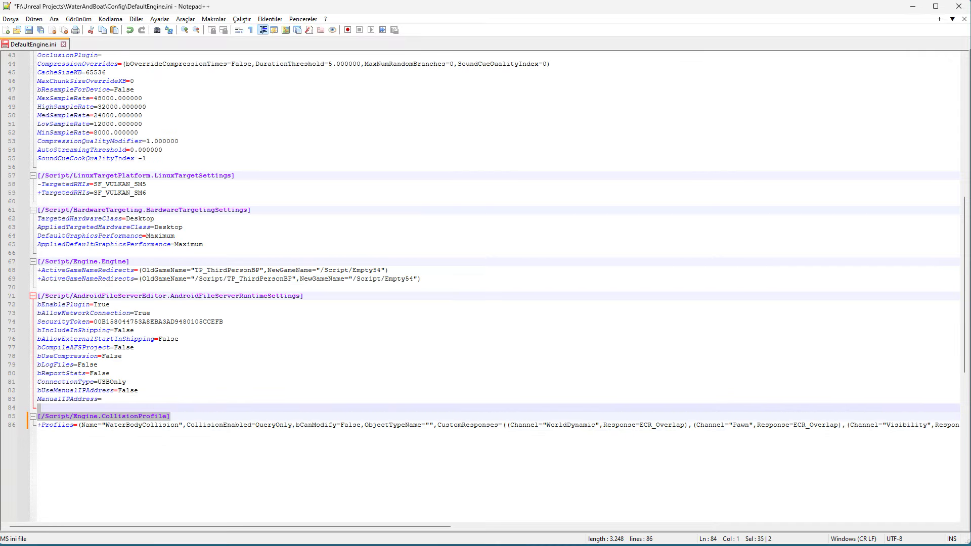
double_click(169, 415)
scroll(122, 181, up, 3)
scroll(121, 181, up, 10)
scroll(122, 181, down, 11)
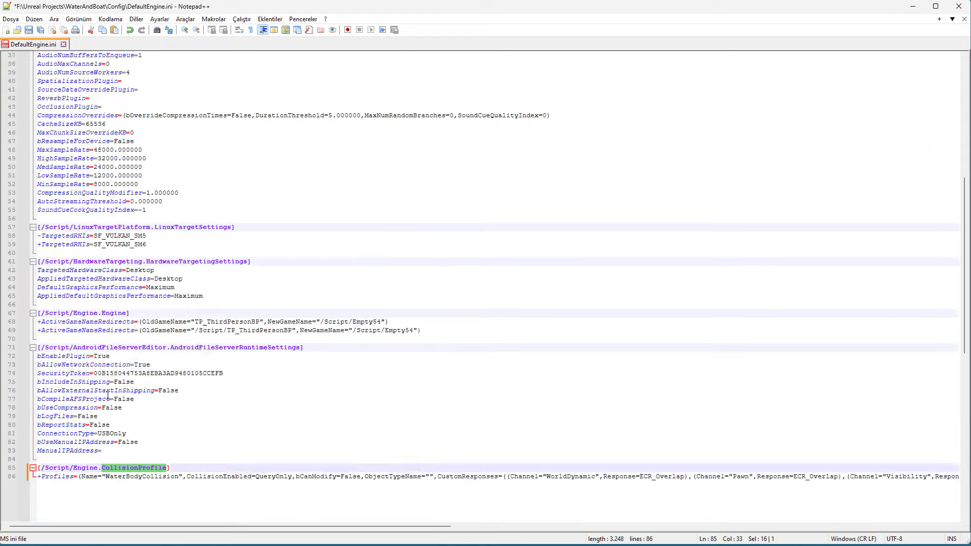
scroll(137, 368, down, 1)
scroll(118, 391, down, 2)
ctrl+scroll(118, 392, up, 1)
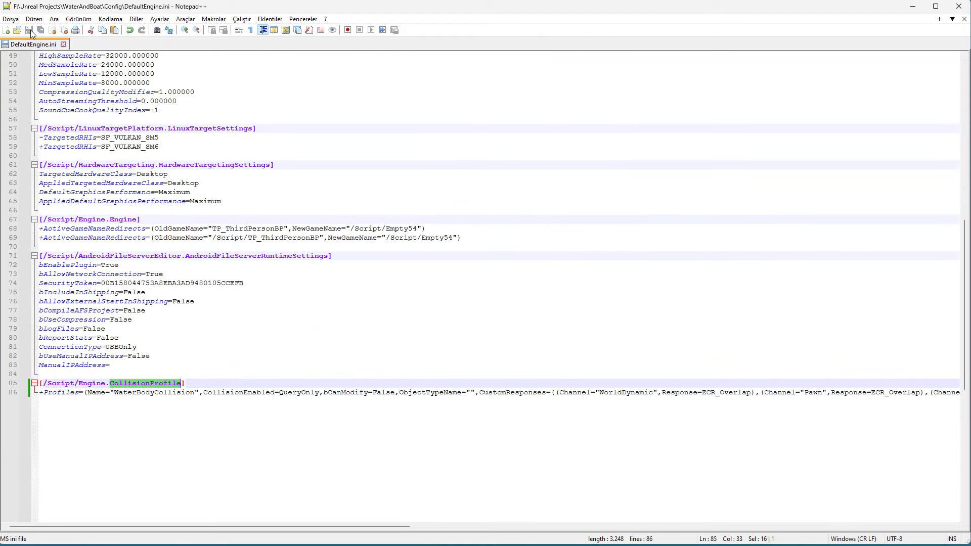
Close Notepad++ and relaunch WaterAndBoat.uproject from the project folder.
click(956, 11)
click(666, 235)
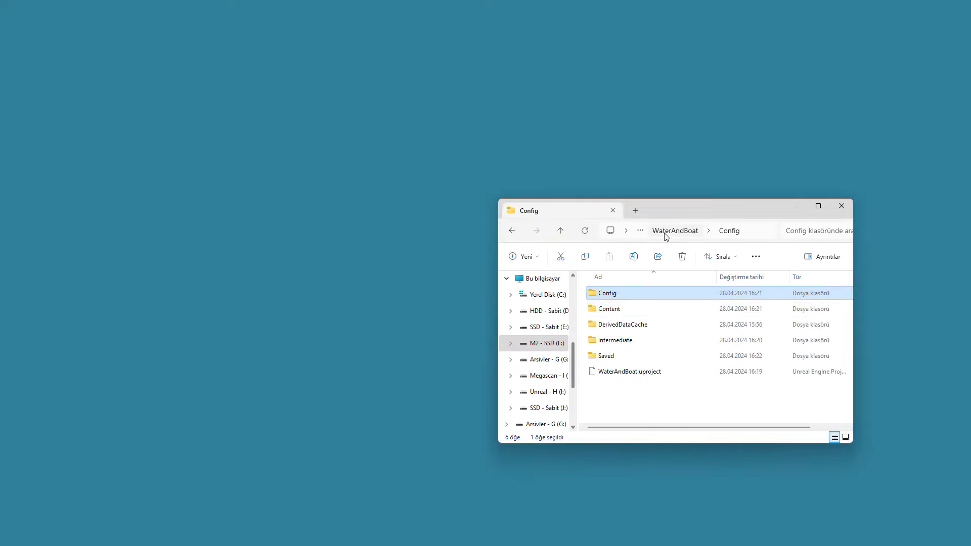
double_click(627, 370)
click(841, 206)
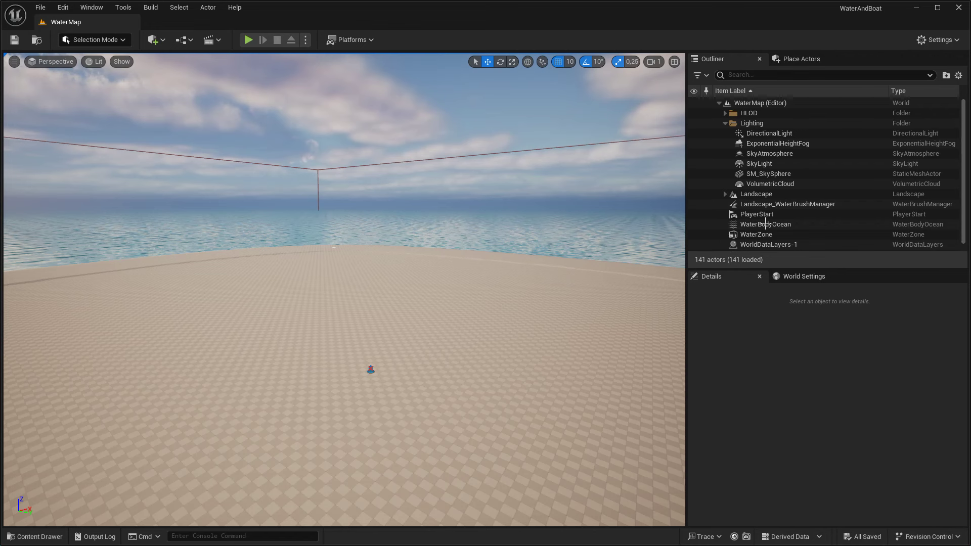
Set the WaterBodyOcean's Collision Presets to WaterBodyCollision.
click(768, 228)
text(coll)
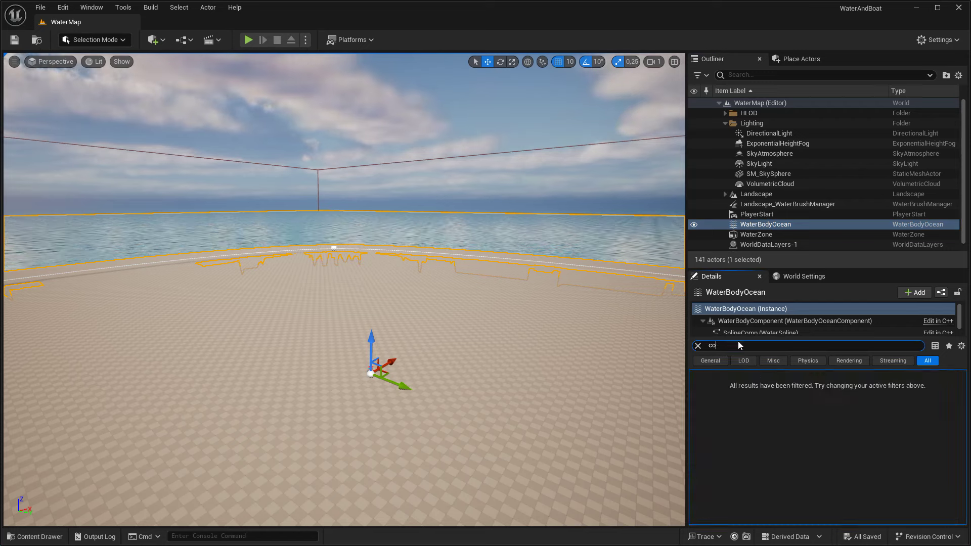
click(848, 474)
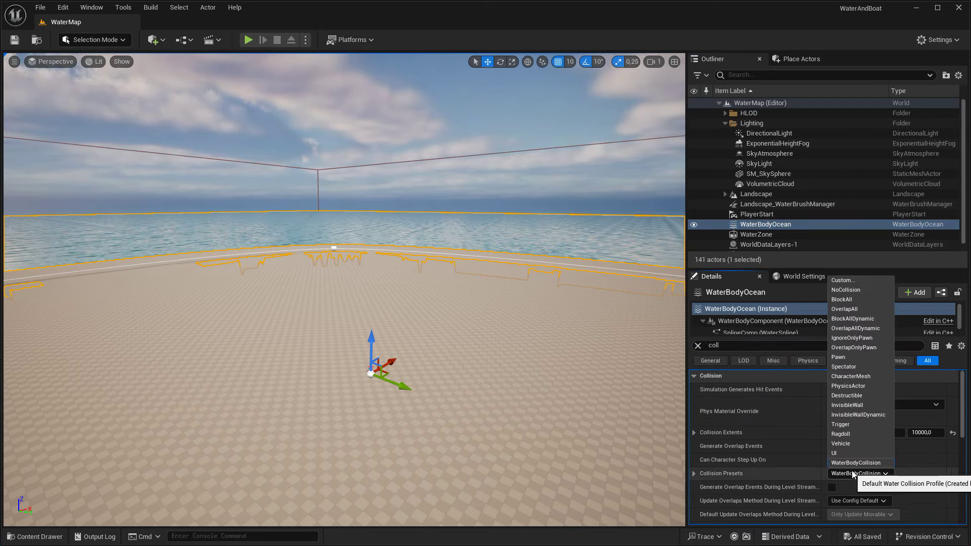
click(854, 476)
click(698, 346)
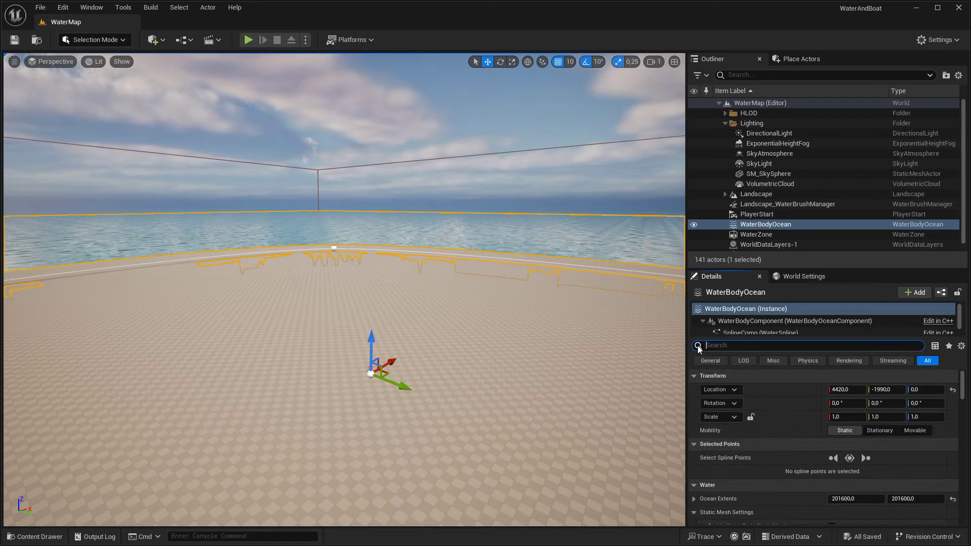
Raise the viewport camera speed to 8 and fly back to view the shoreline.
right_drag(354, 304, 354, 304)
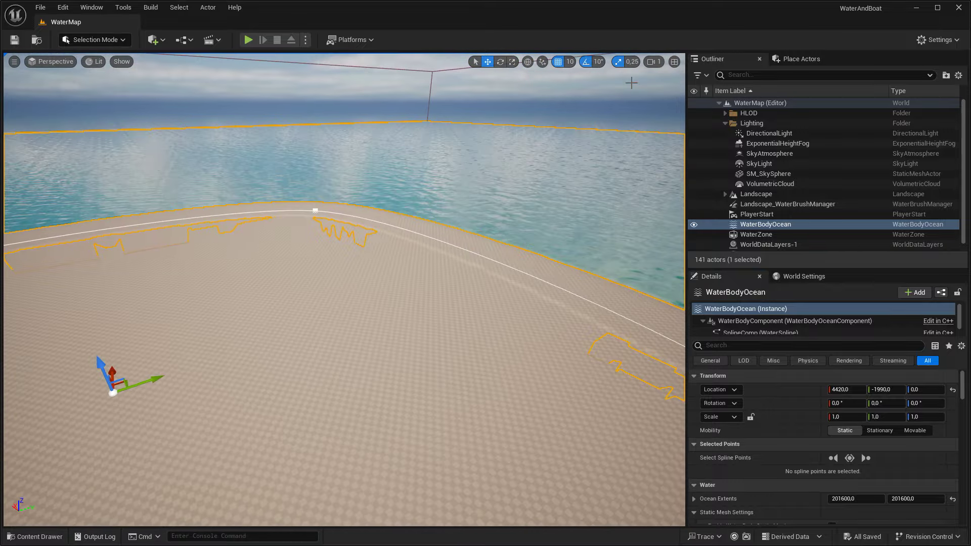
click(654, 61)
drag(600, 86, 632, 85)
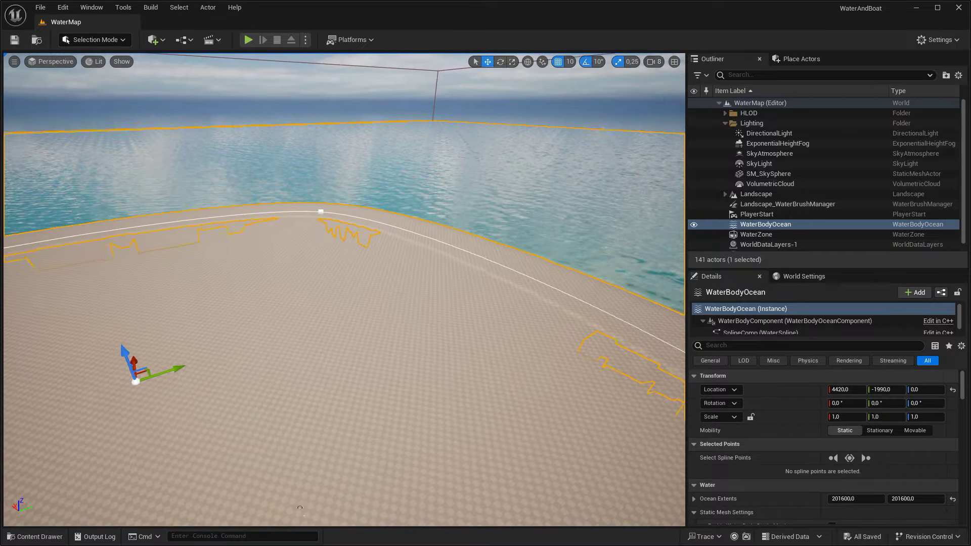
right_drag(607, 152, 606, 152)
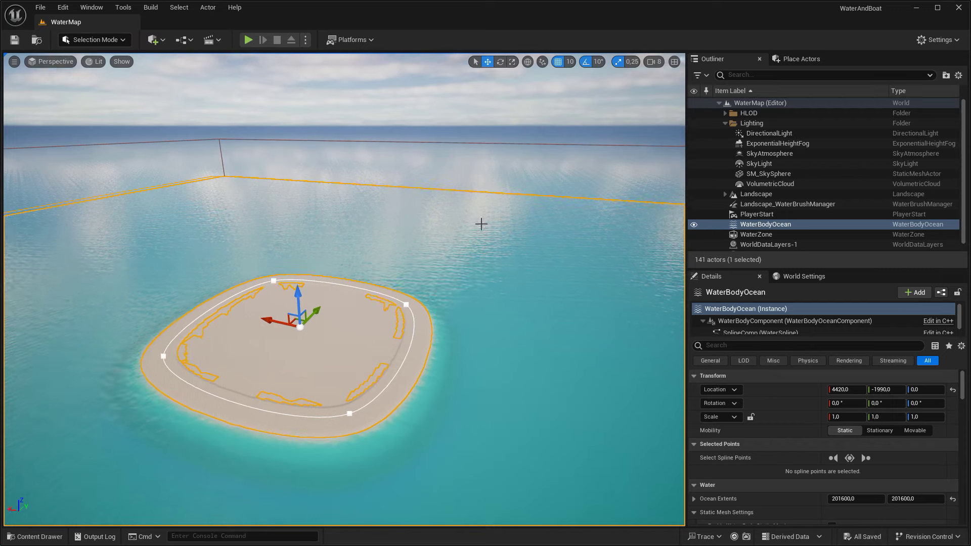
Place a Water Body Island in the ocean and raise it so its sand shows.
click(799, 59)
text(ater)
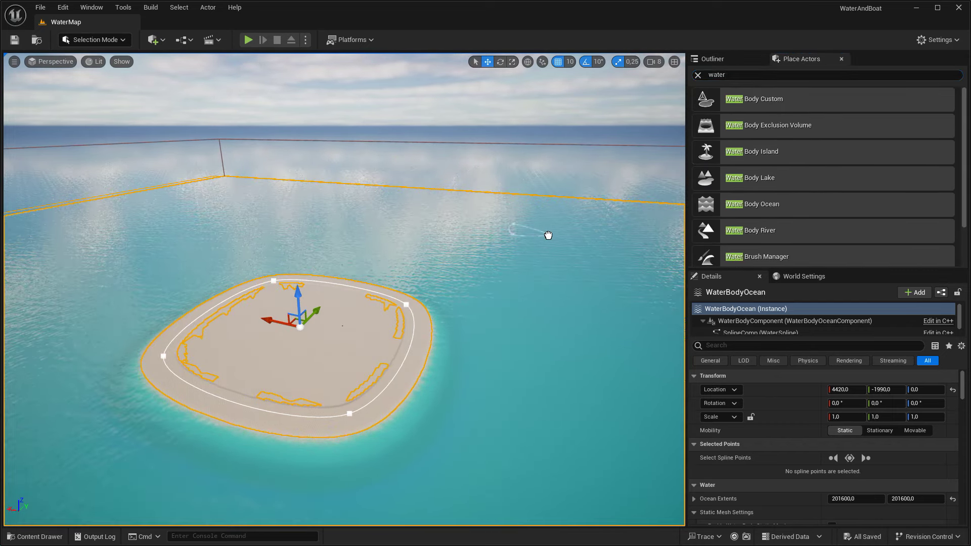
drag(573, 236, 572, 236)
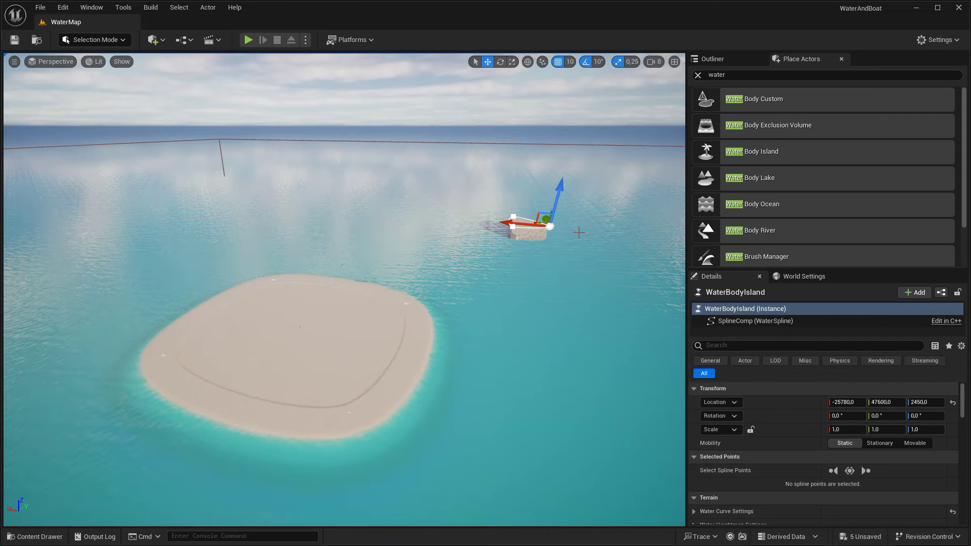
key(f)
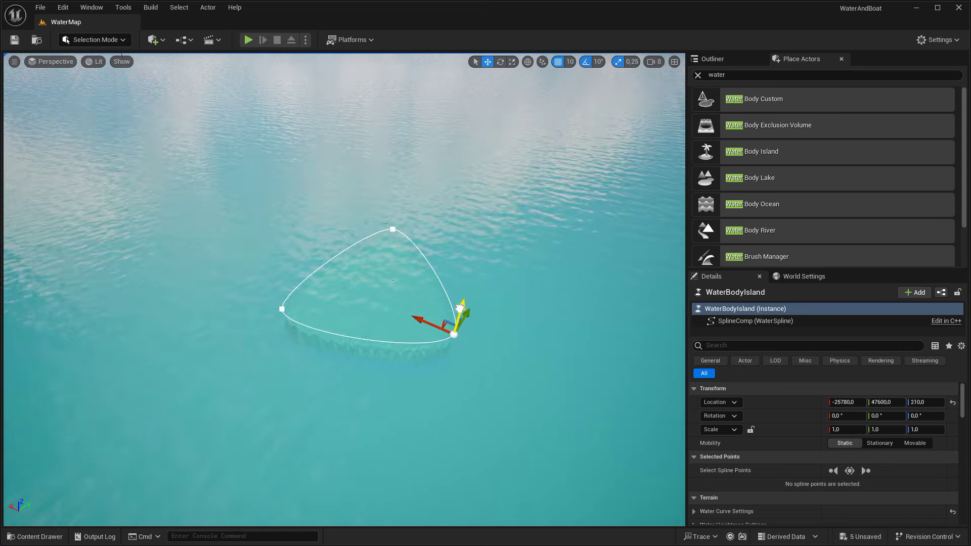
drag(459, 308, 546, 280)
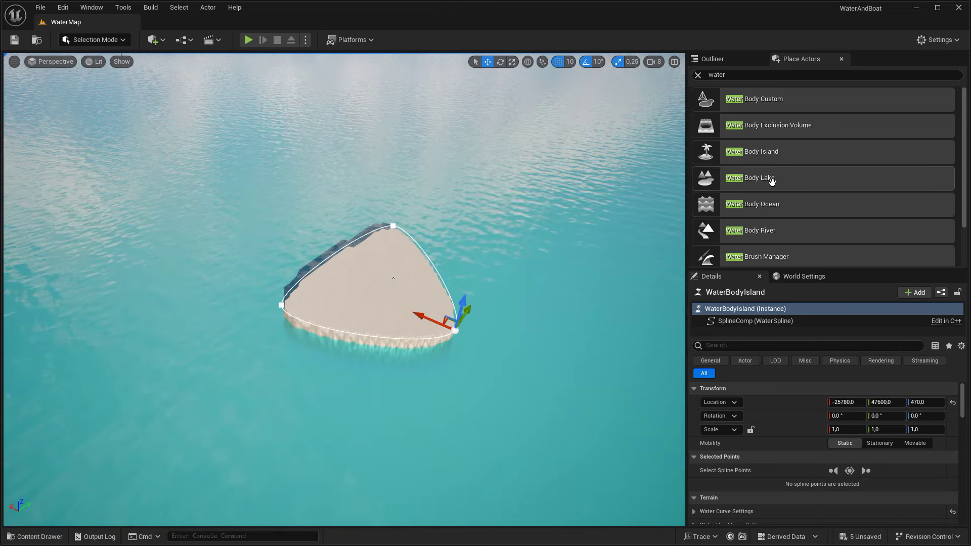
Add a second Water Body Island and drop a Water Body Lake onto the large island.
middle_drag(178, 143, 238, 171)
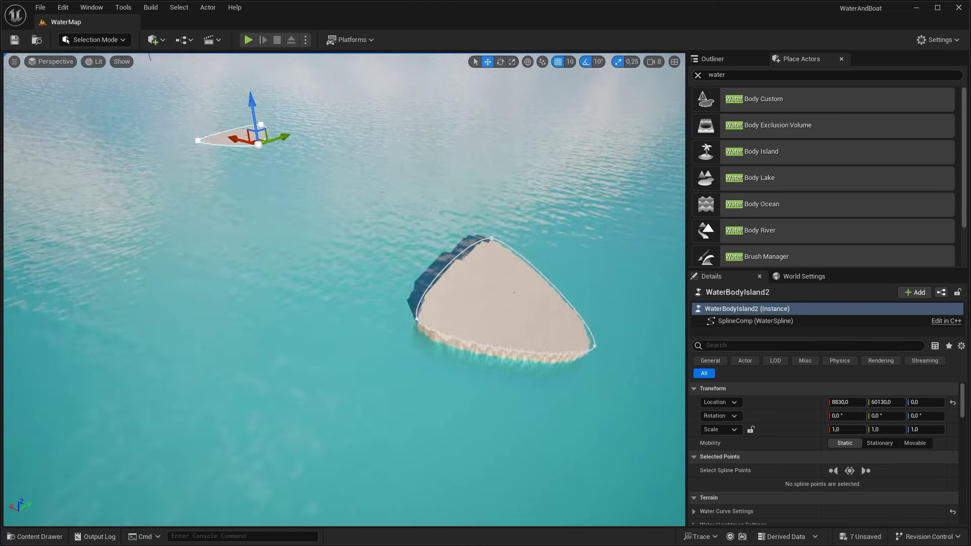
click(239, 171)
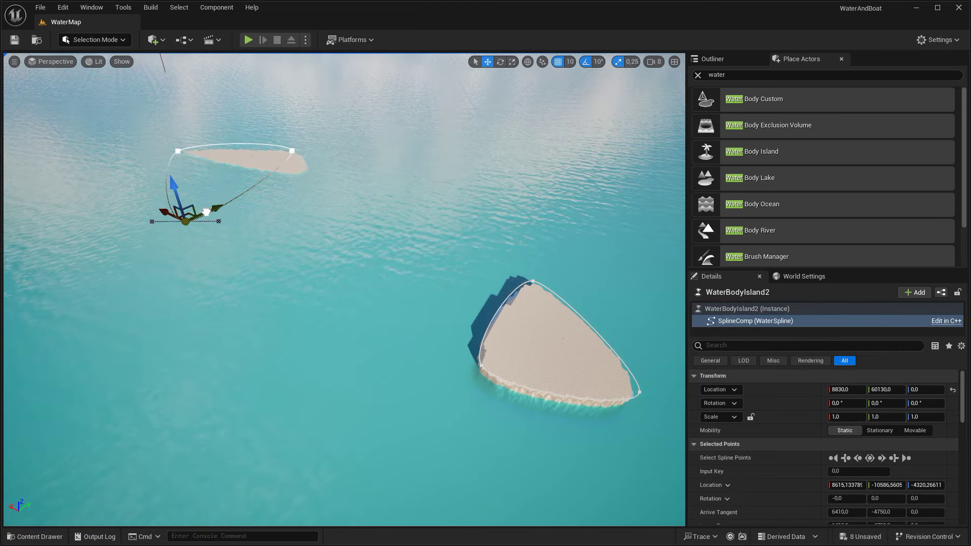
middle_drag(439, 187, 396, 124)
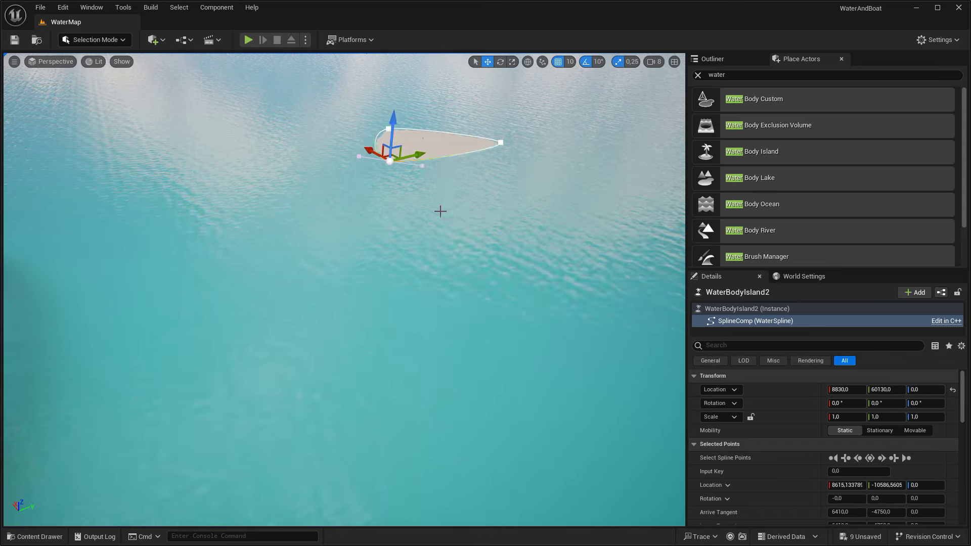
middle_drag(440, 210, 443, 221)
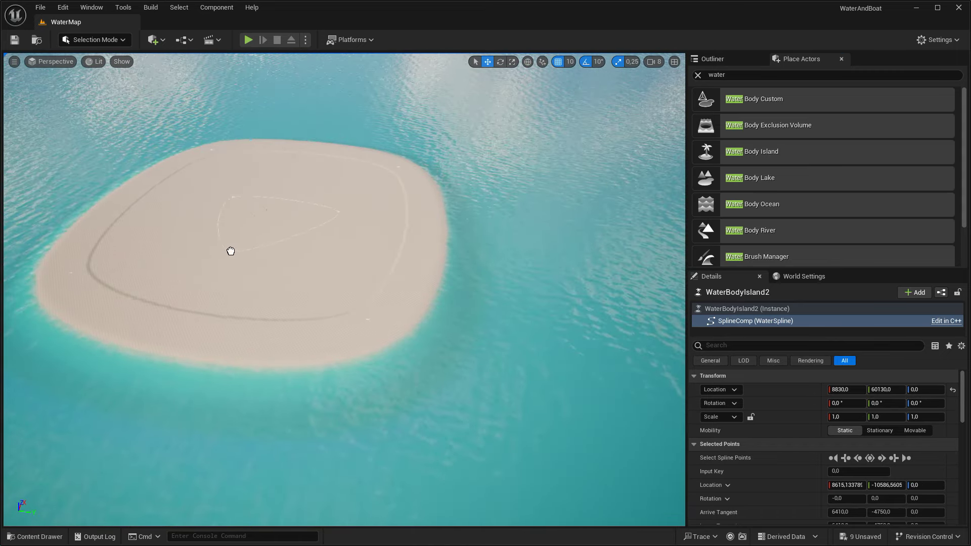
drag(291, 206, 292, 206)
Raise the lake onto a sand plateau on the island.
key(f)
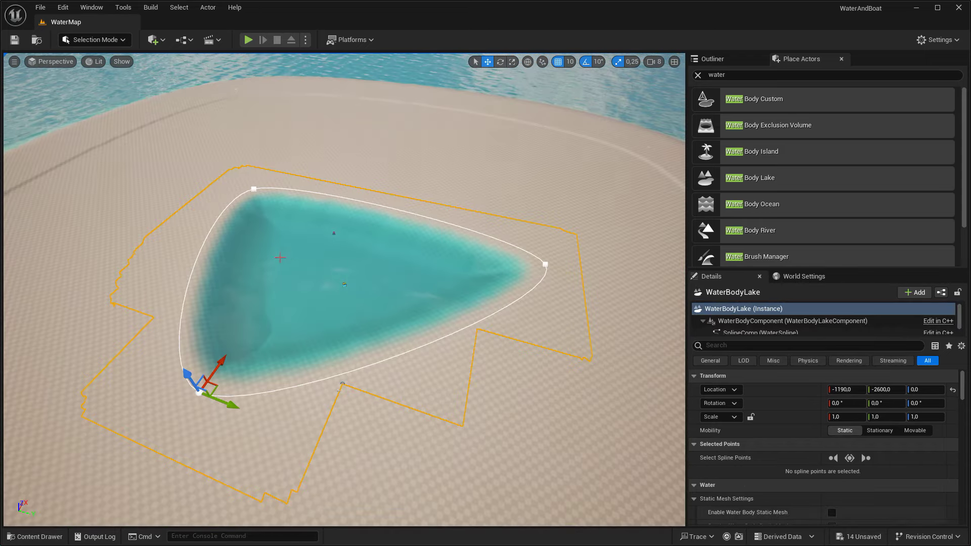
drag(195, 370, 192, 324)
key(f)
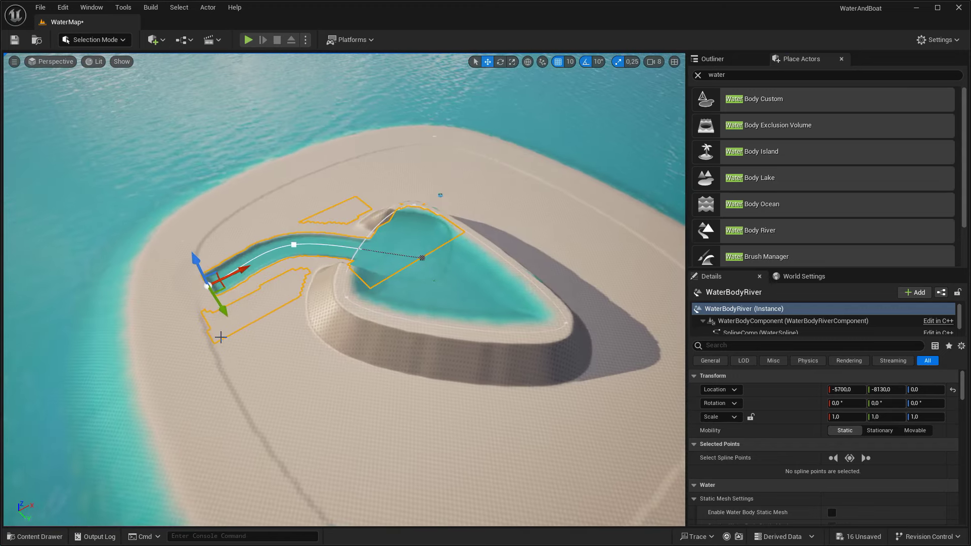
Duplicate the river to the left and adjust its spline points across the island.
alt+drag(246, 273, 154, 322)
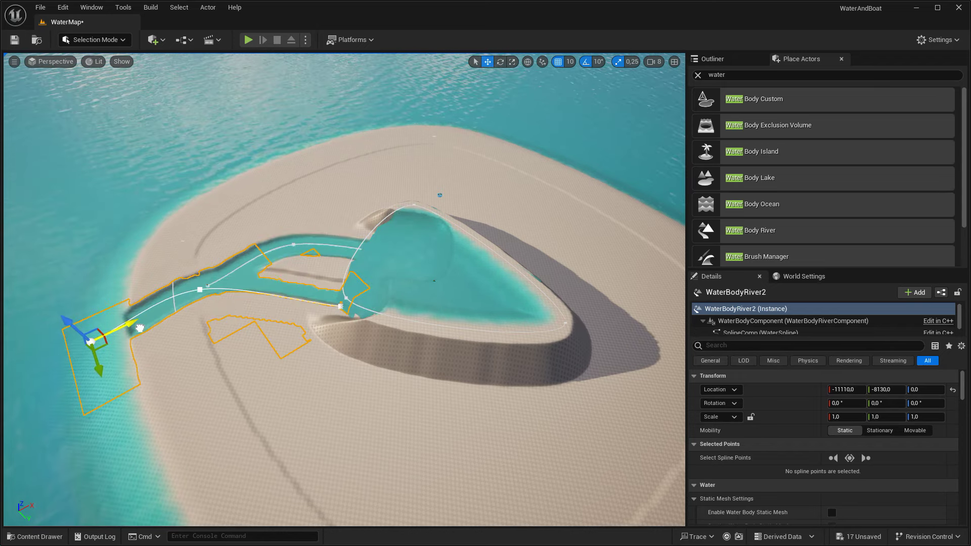
click(338, 306)
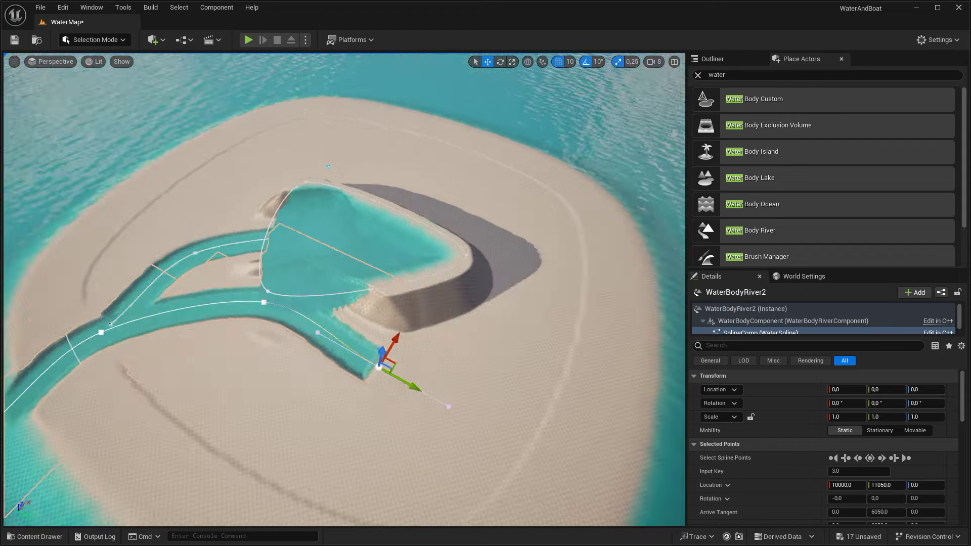
right_drag(457, 383, 366, 344)
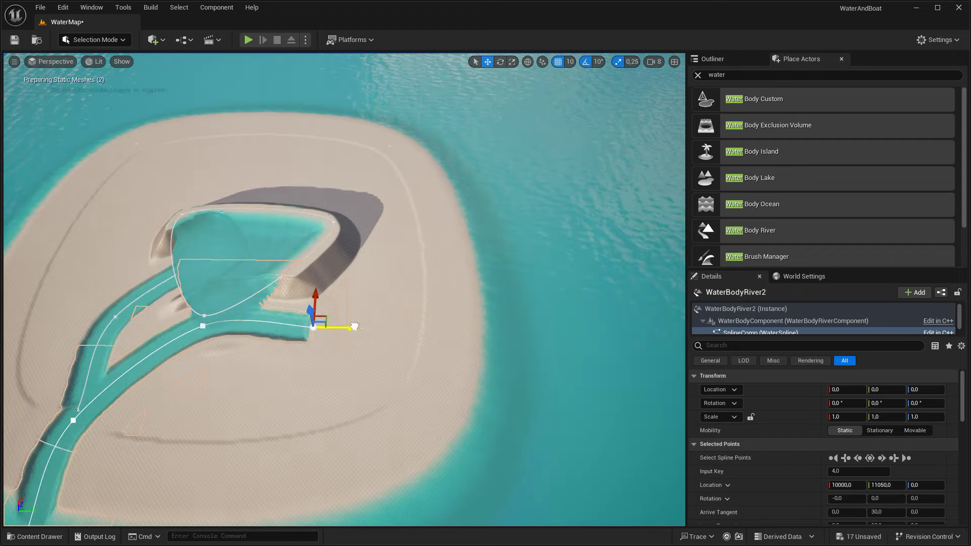
click(572, 342)
right_drag(438, 192, 472, 204)
click(438, 192)
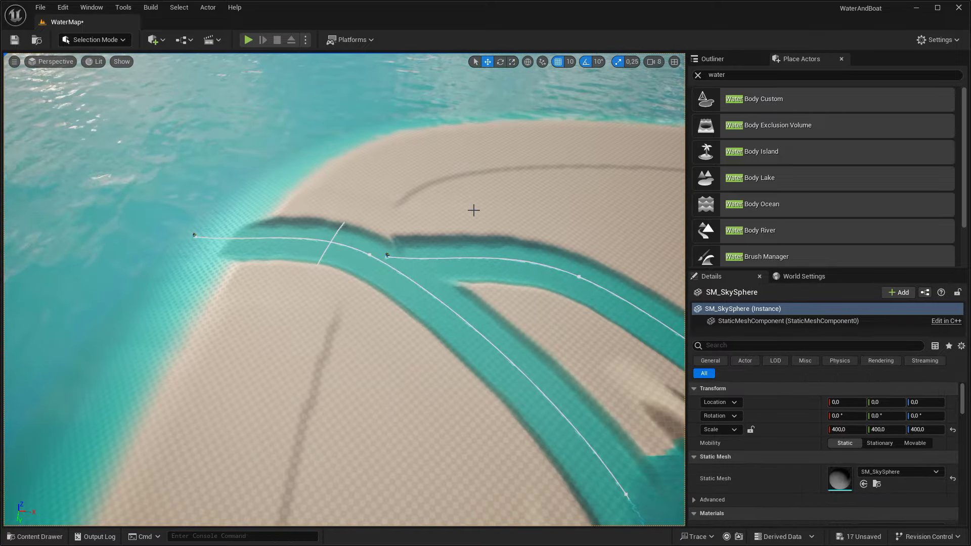
right_drag(471, 216, 472, 216)
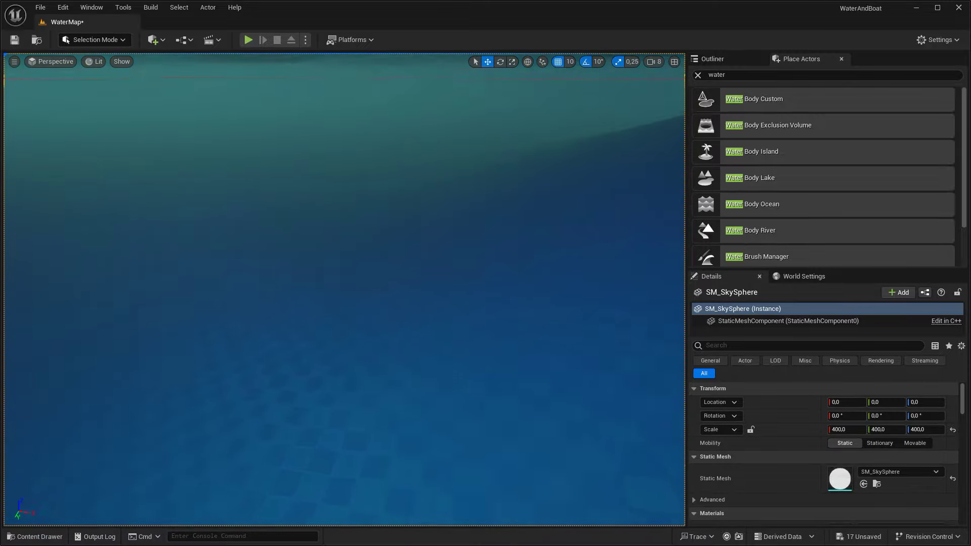
right_drag(396, 226, 396, 226)
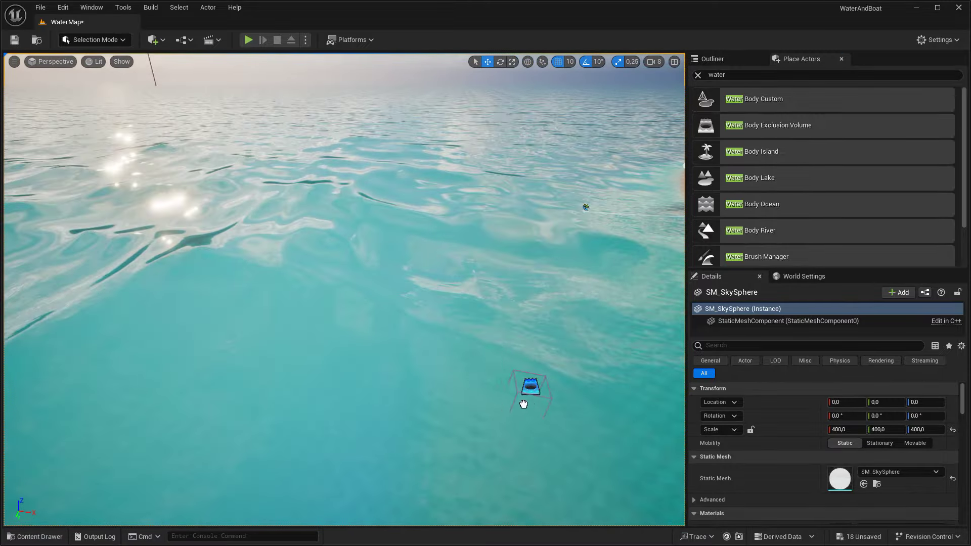
drag(769, 125, 423, 326)
right_drag(519, 347, 518, 347)
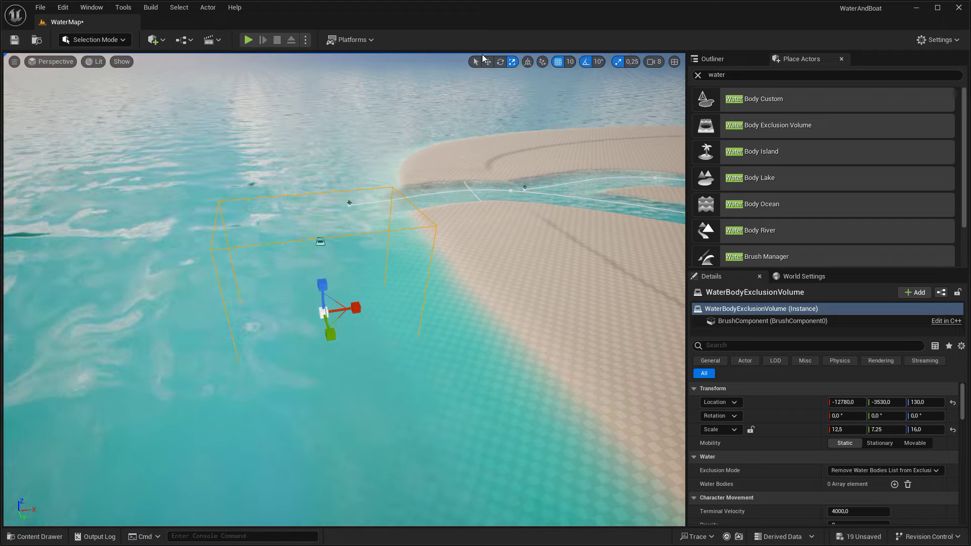
shift+drag(327, 330, 333, 405)
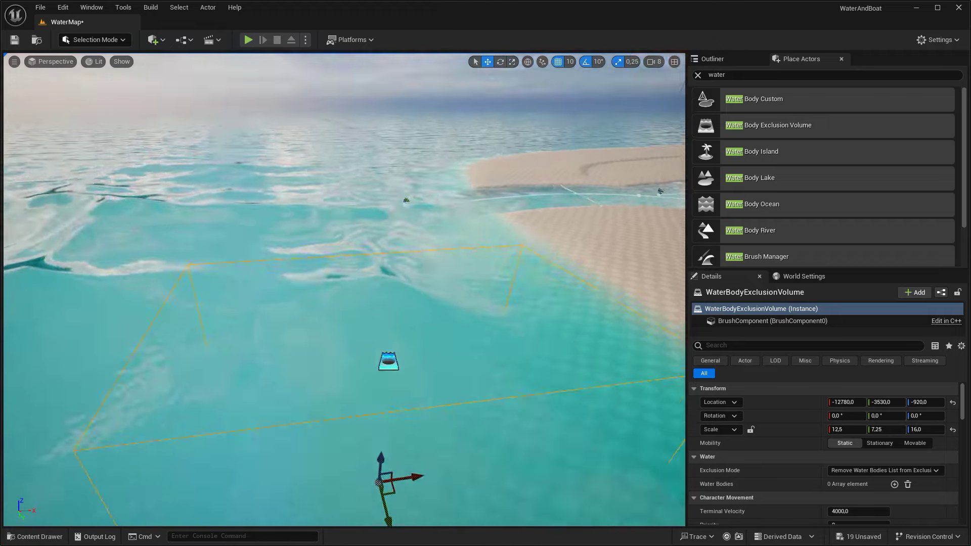
right_drag(444, 499, 576, 111)
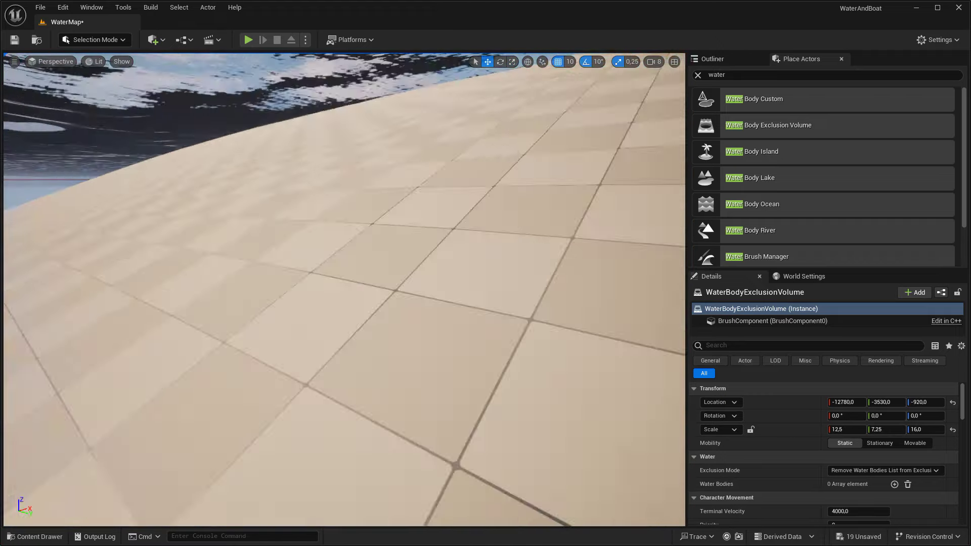
click(657, 62)
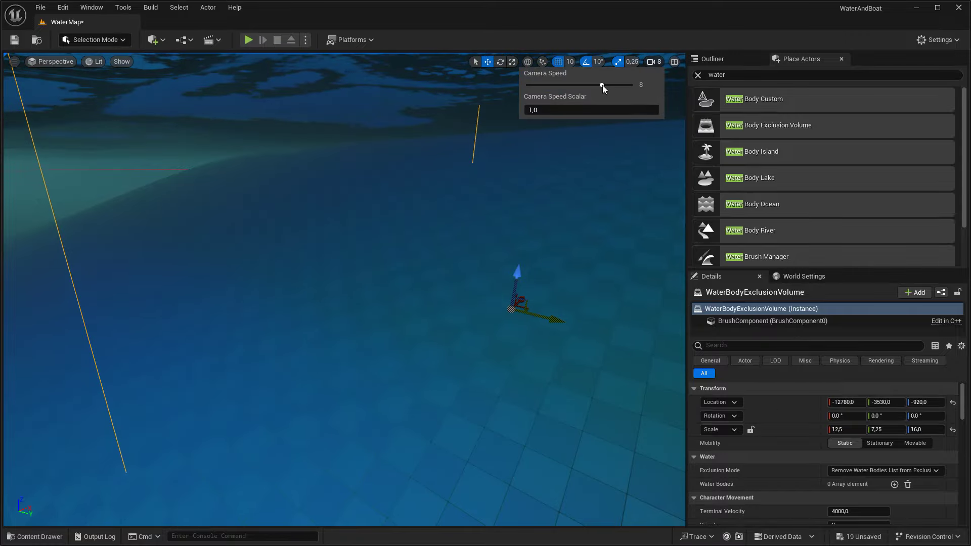
mouse_move(560, 162)
right_down()
mouse_move(506, 242)
mouse_move(536, 238)
mouse_move(567, 252)
mouse_move(380, 324)
right_up()
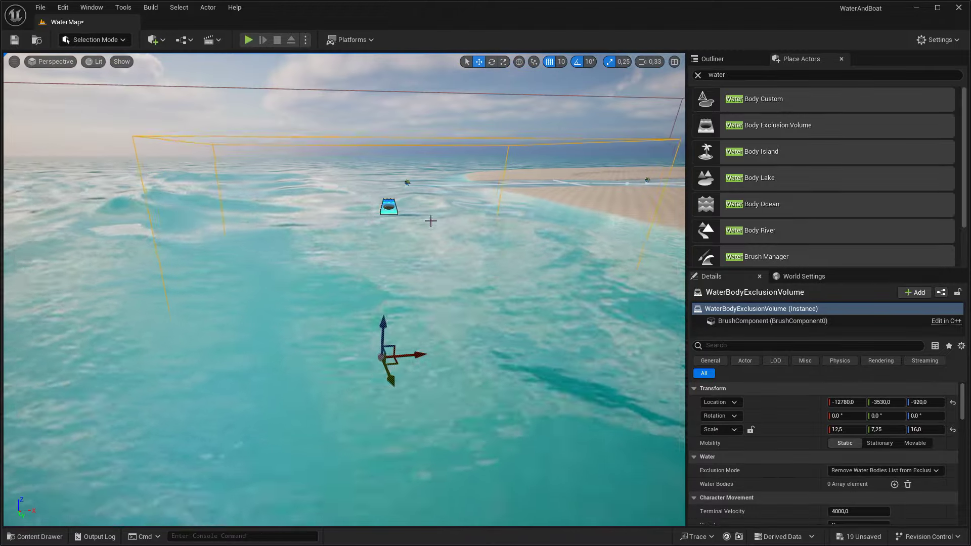
key(Delete)
click(618, 328)
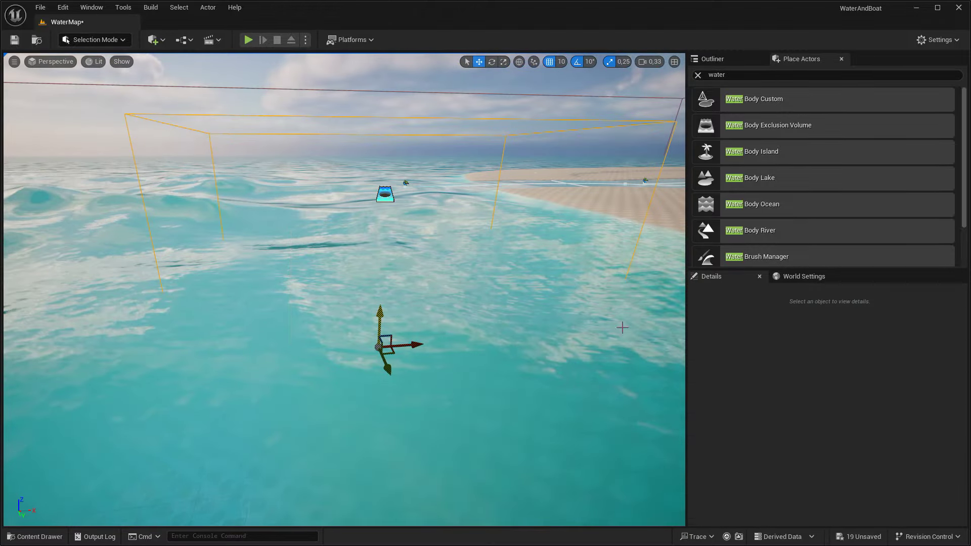
Save the level and browse from the ocean's Details to its elevation curve asset.
key(ctrl+s)
click(726, 57)
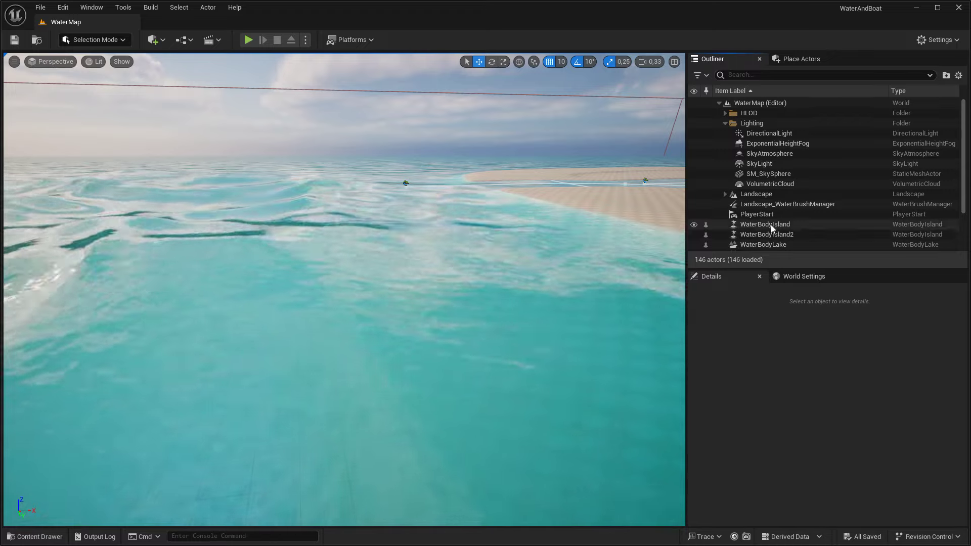
click(765, 226)
scroll(809, 404, down, 5)
scroll(825, 435, down, 5)
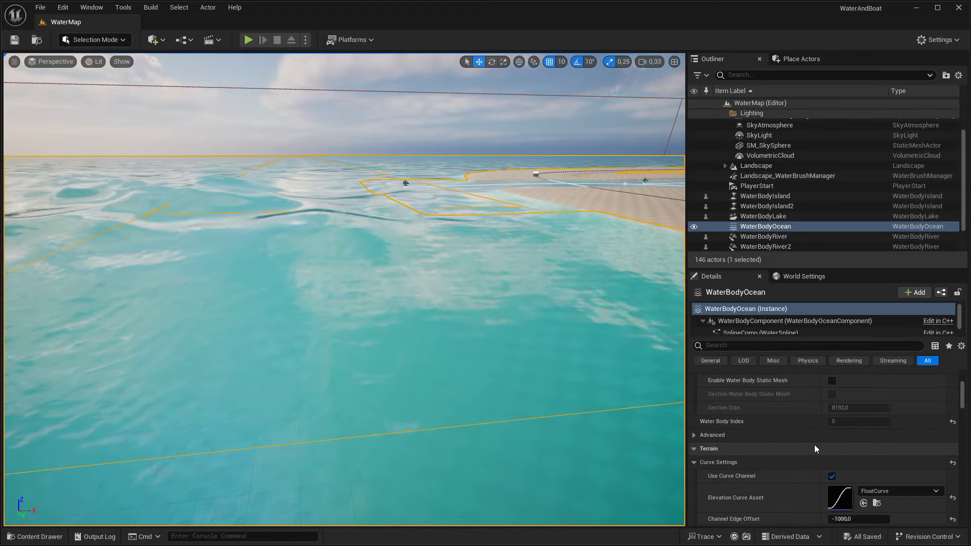
scroll(859, 450, down, 5)
click(878, 455)
Copy BP_BuoyancyExample from Water Content > Blueprints into Content and place it above the ocean.
click(283, 357)
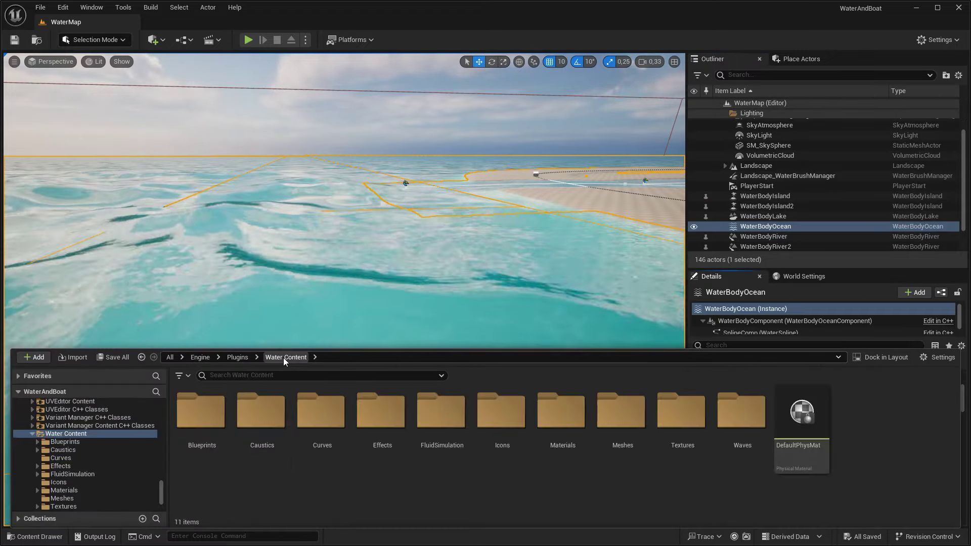
double_click(200, 410)
click(261, 412)
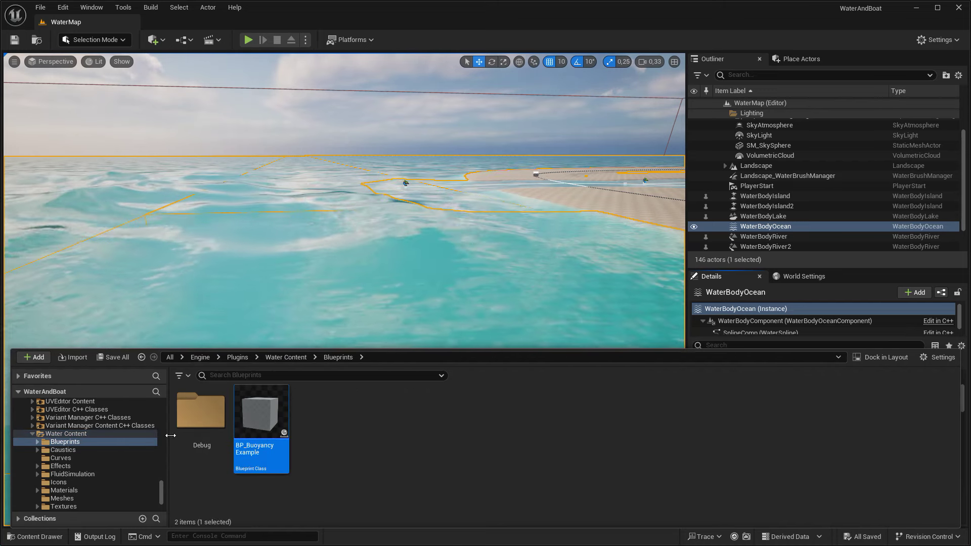
drag(163, 489, 162, 400)
drag(261, 412, 68, 413)
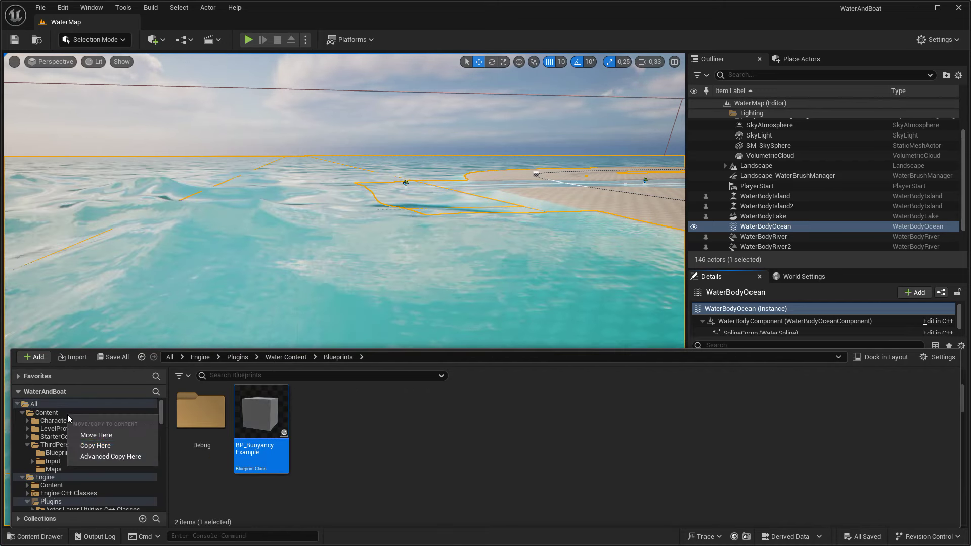
click(100, 447)
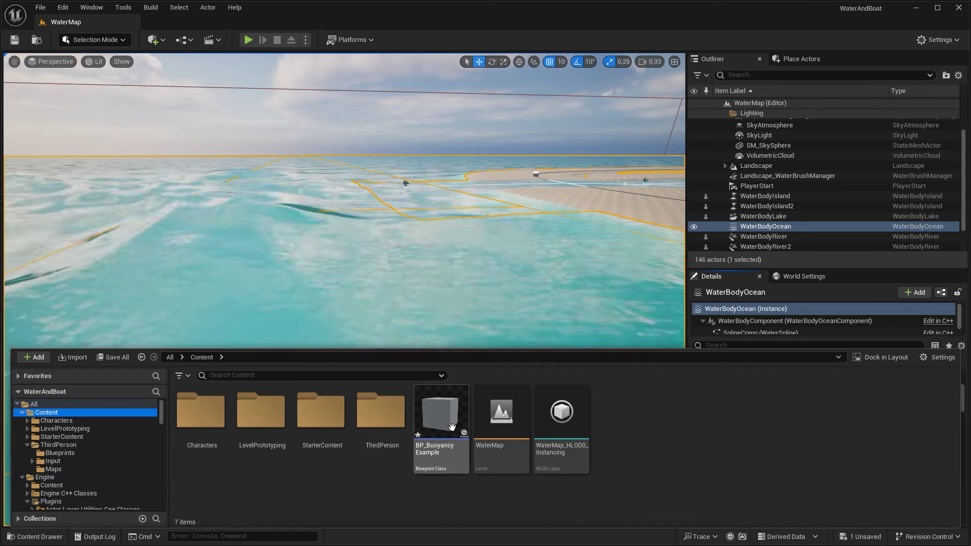
mouse_move(452, 427)
mouse_down()
mouse_move(306, 275)
mouse_move(277, 99)
mouse_up()
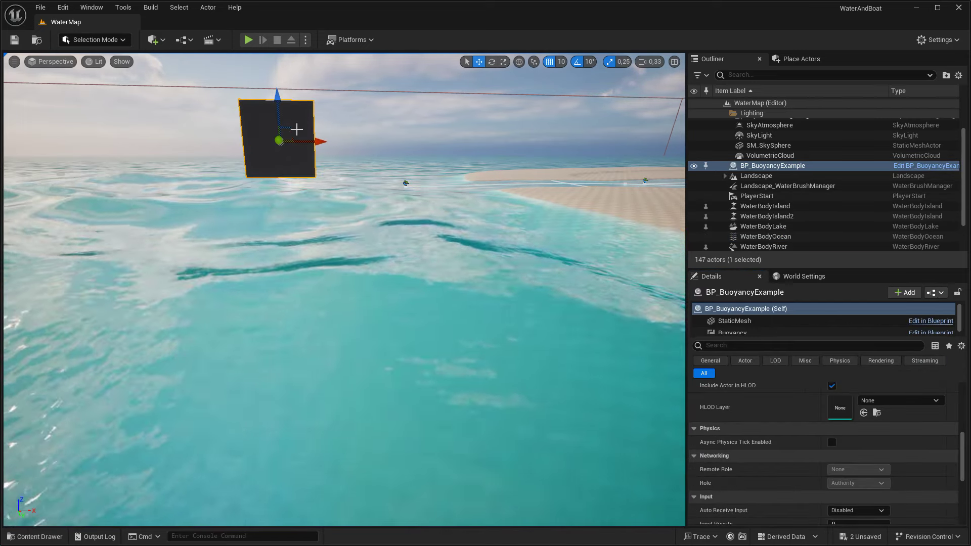
During play, lift the buoyancy box out of the water to test it, then stop.
click(305, 40)
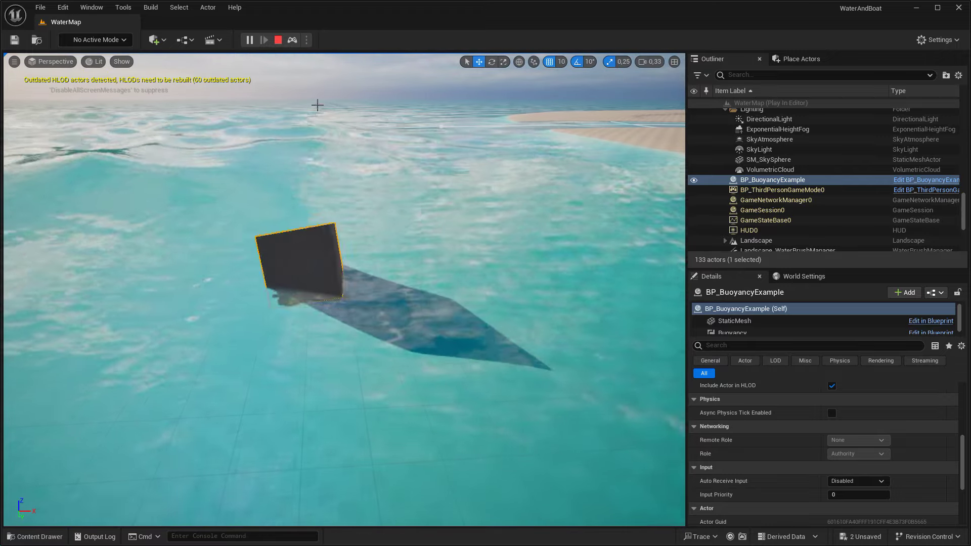
click(312, 232)
click(310, 221)
drag(303, 218, 421, 176)
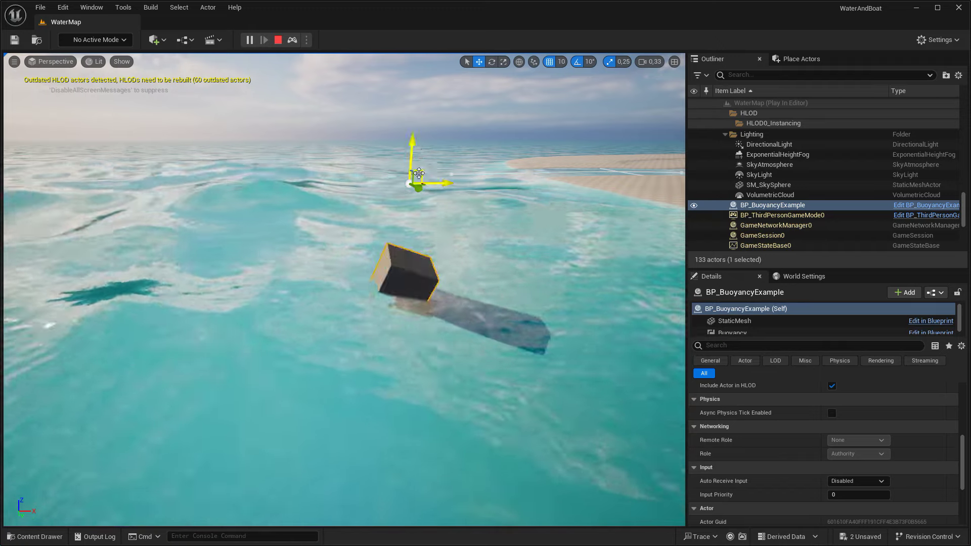
drag(421, 175, 434, 138)
key(Escape)
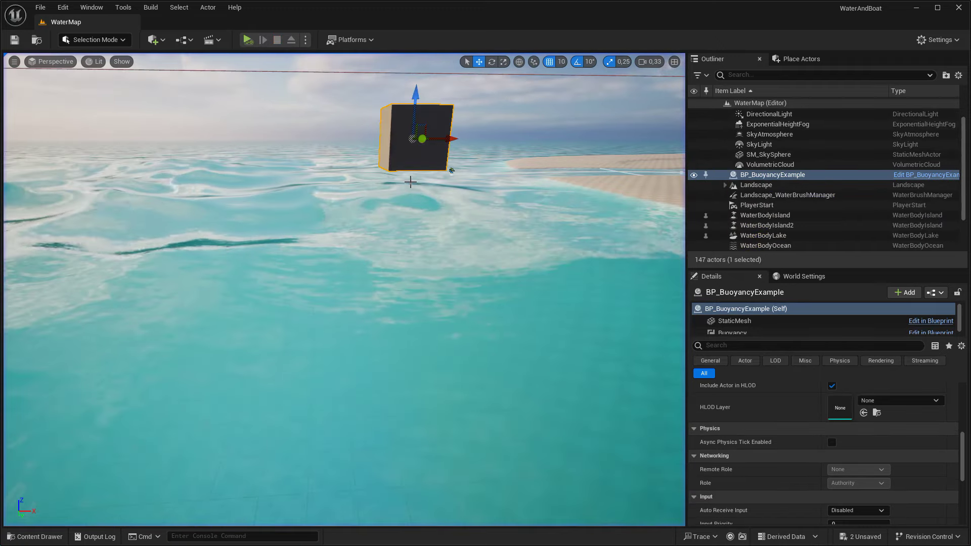
Duplicate the box to the left and play to confirm both boxes float.
alt+drag(411, 143, 280, 179)
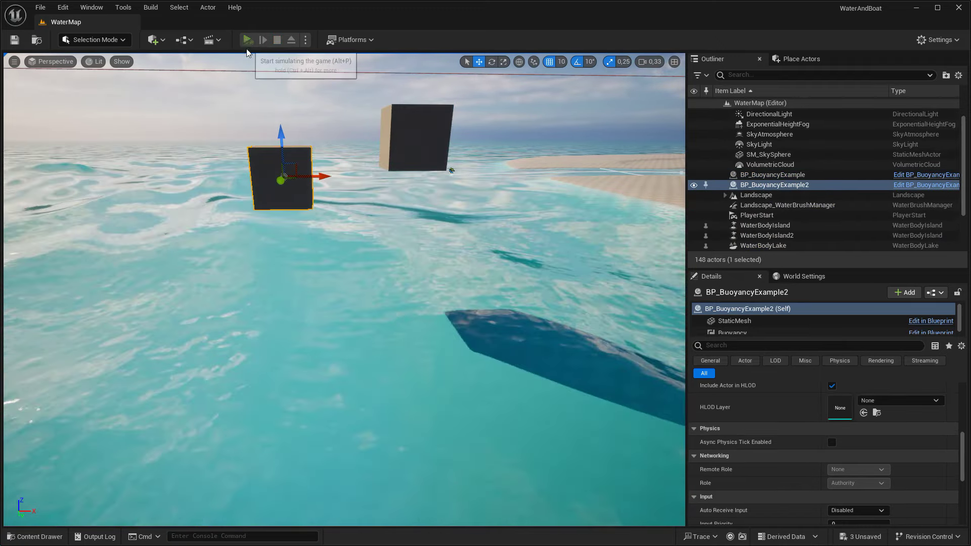
click(247, 39)
right_drag(234, 99, 234, 100)
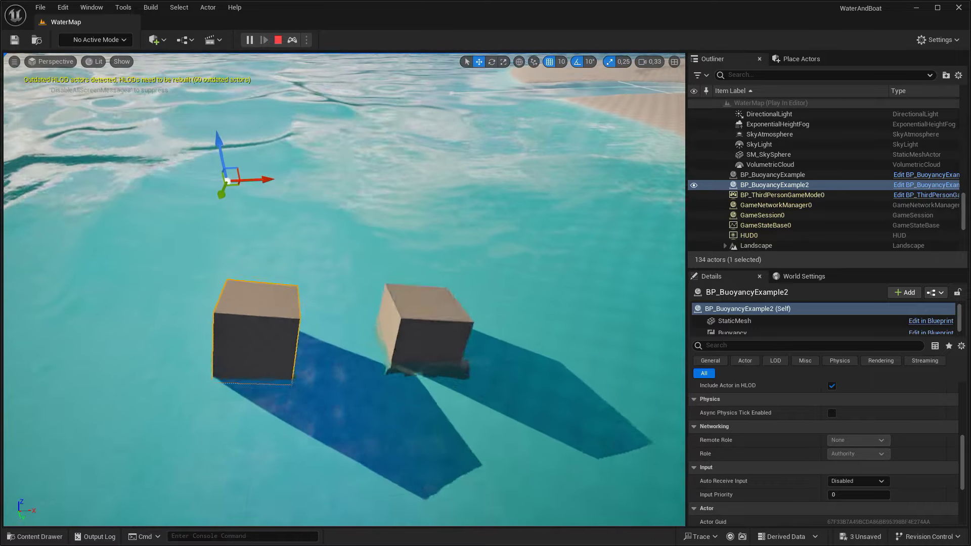
click(278, 39)
click(916, 9)
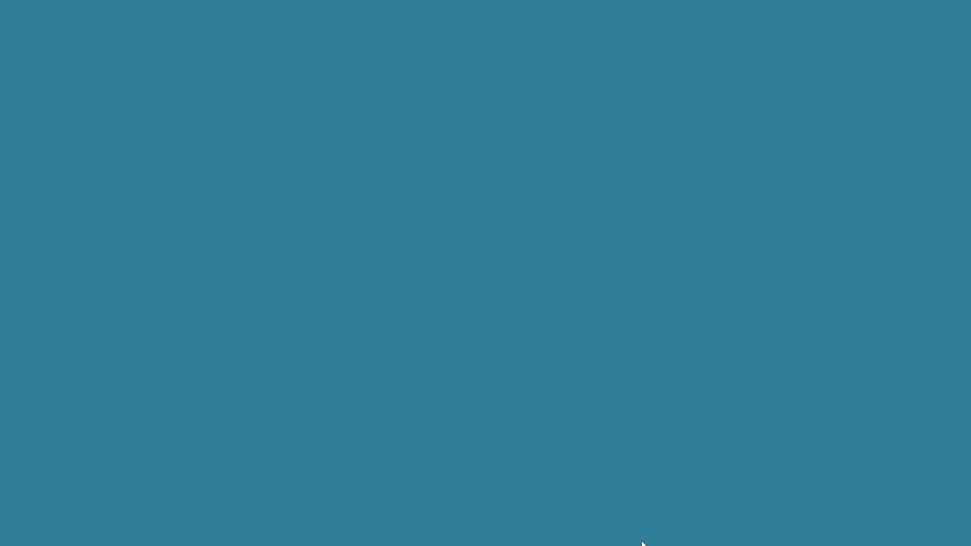
Find Twinmotion Boats Pack 1 in the library vault and add it to WaterAndBoat.
click(642, 543)
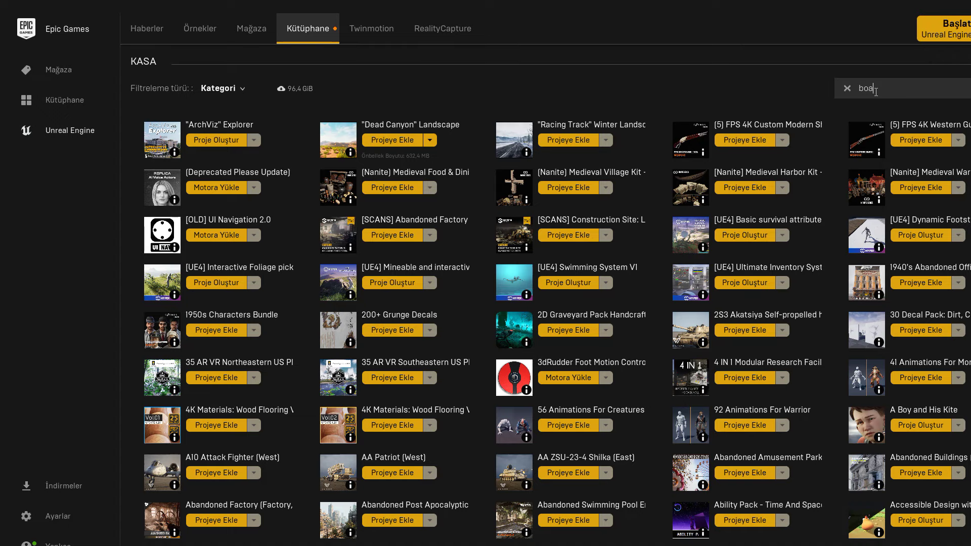
text(t)
click(210, 144)
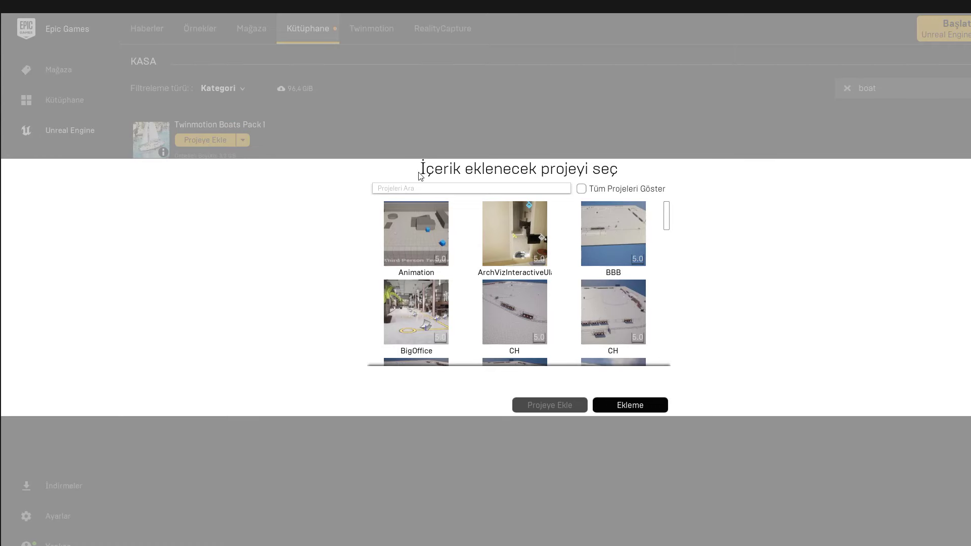
click(582, 189)
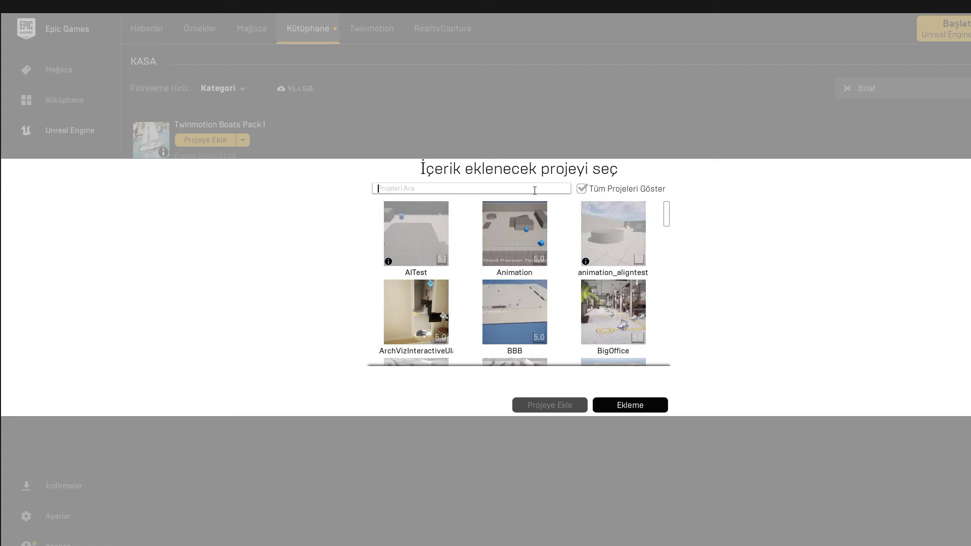
text(water)
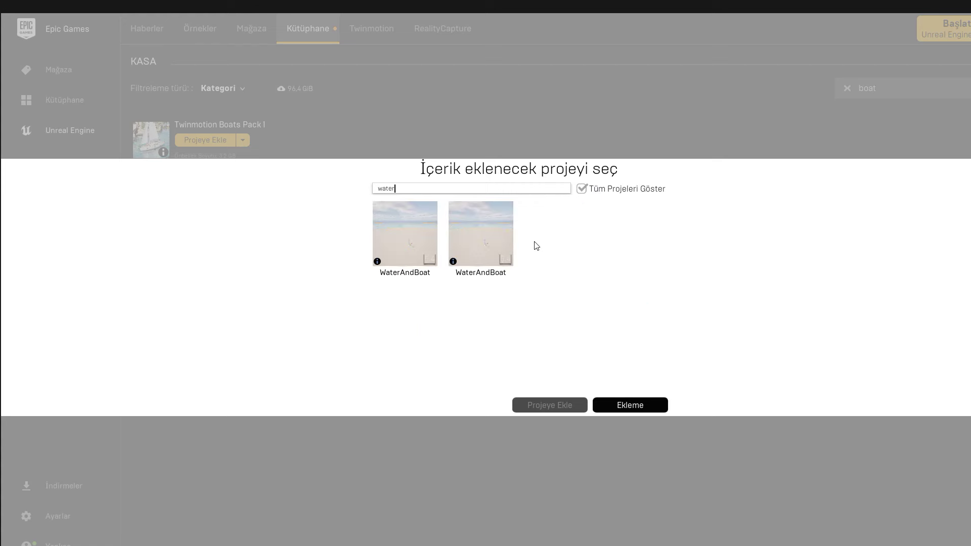
click(486, 245)
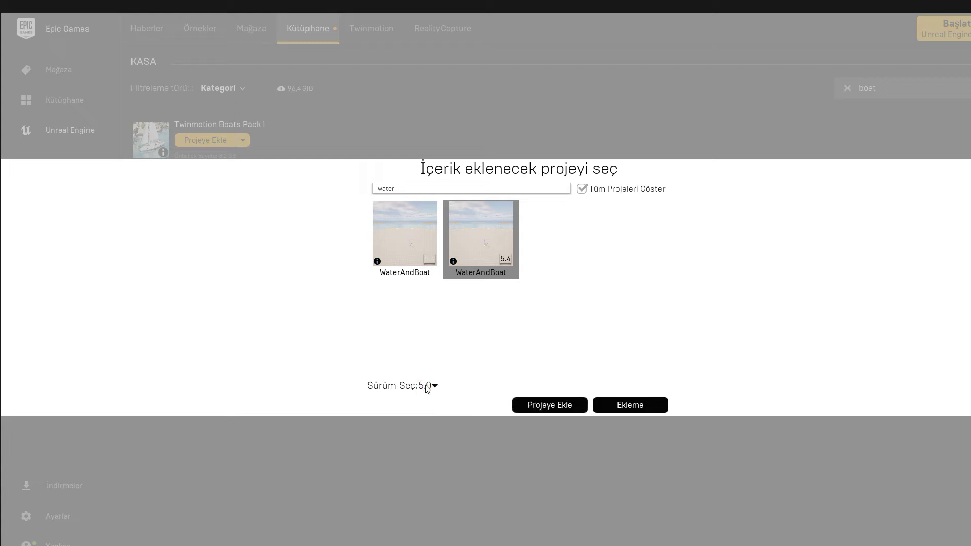
click(552, 405)
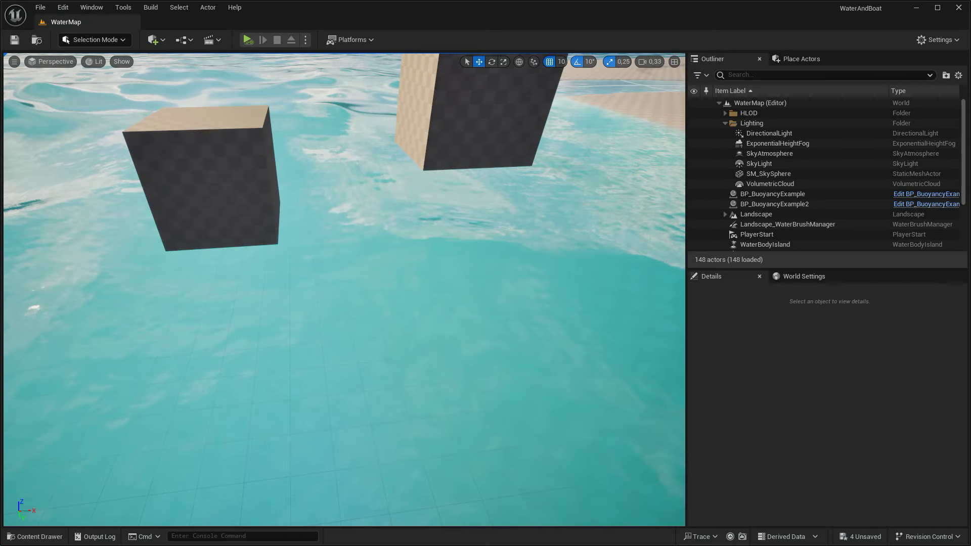
Delete the duplicate floating box BP_BuoyancyExample2 from the level.
click(466, 163)
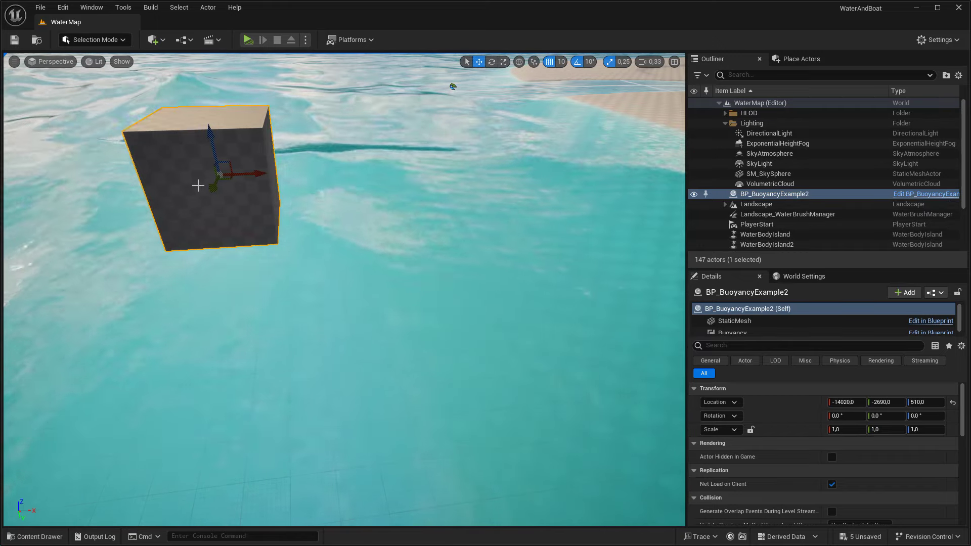
key(Delete)
key(ctrl+space)
Rename BP_BuoyancyExample to BP_Boat and open it in the Blueprint editor.
click(673, 427)
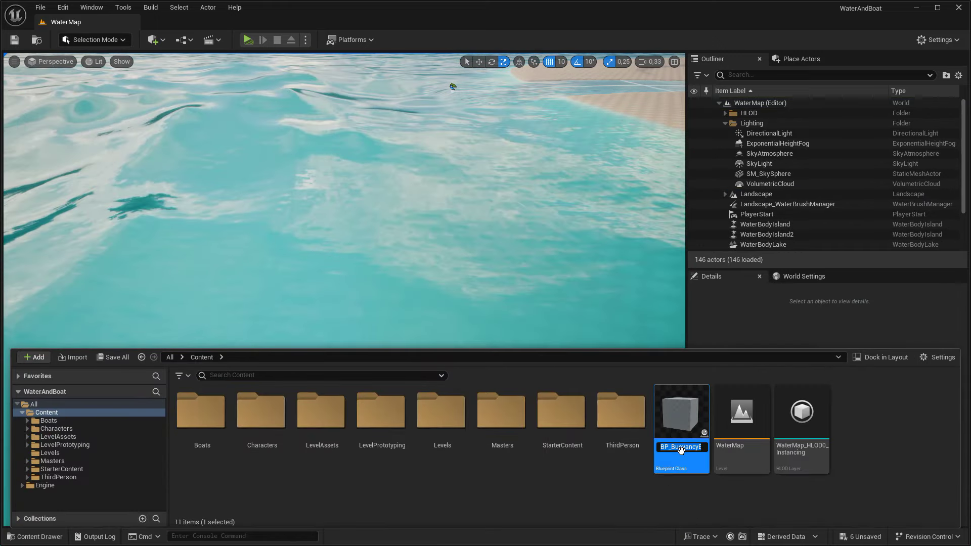
key(F2)
text(BP_Boat)
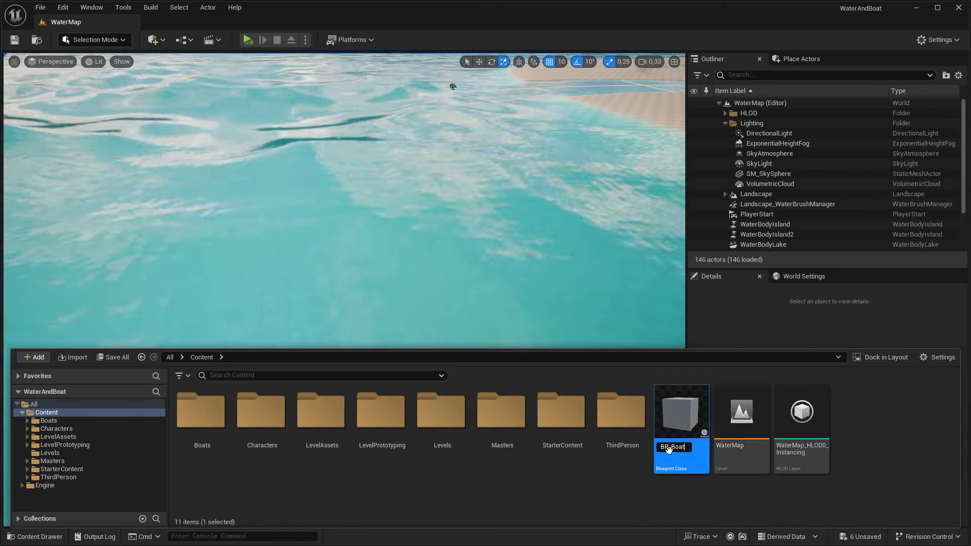
key(Return)
double_click(678, 424)
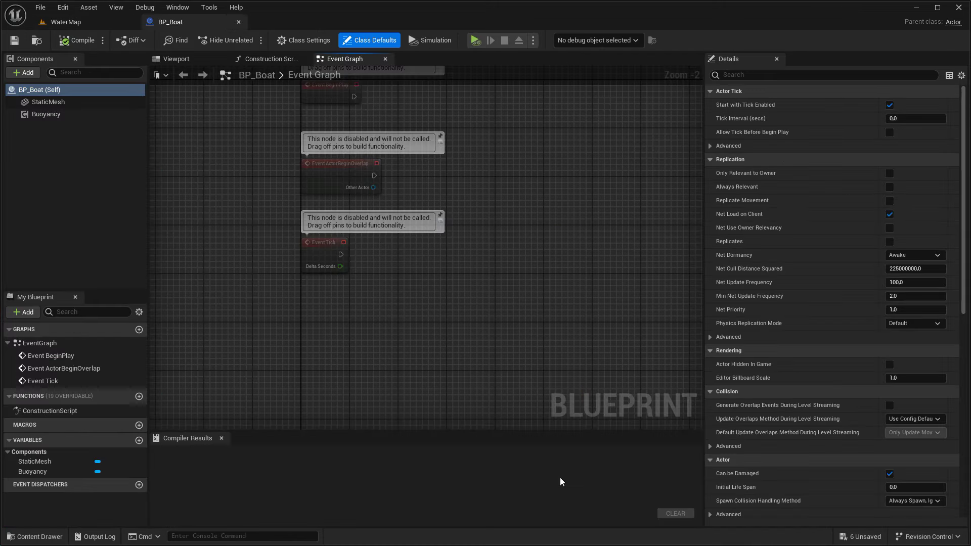
Assign the SM_CoastGuard01 mesh to BP_Boat's StaticMesh component and preview it.
double_click(220, 430)
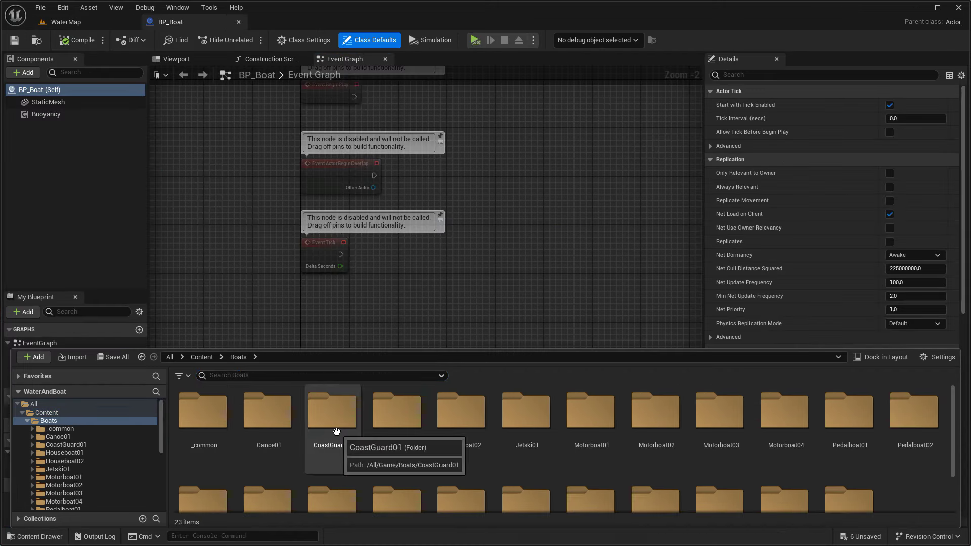
double_click(321, 420)
click(323, 414)
click(84, 103)
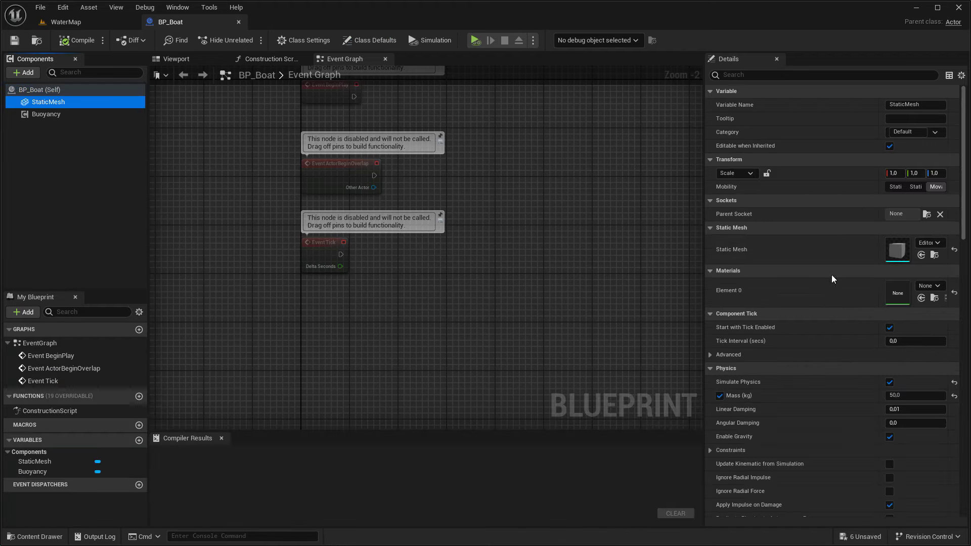
click(921, 254)
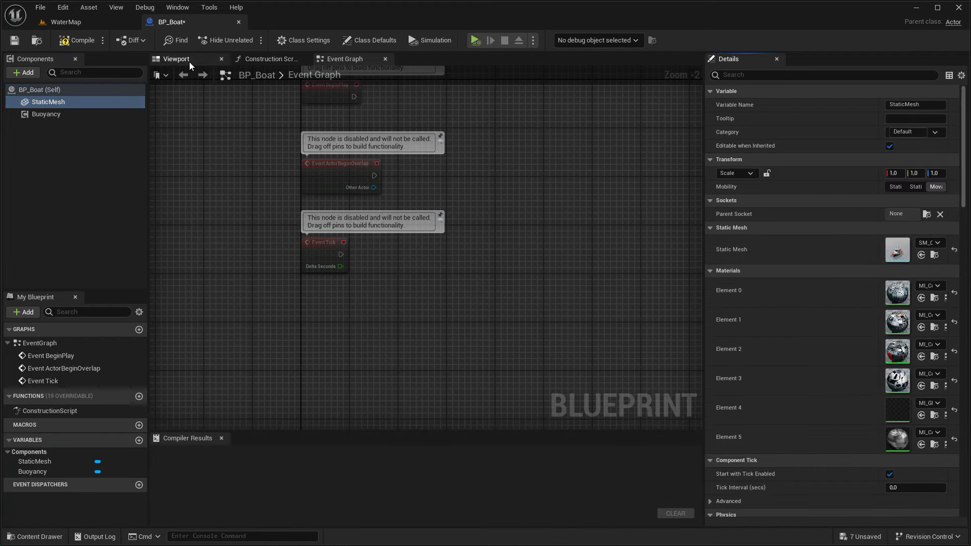
click(189, 66)
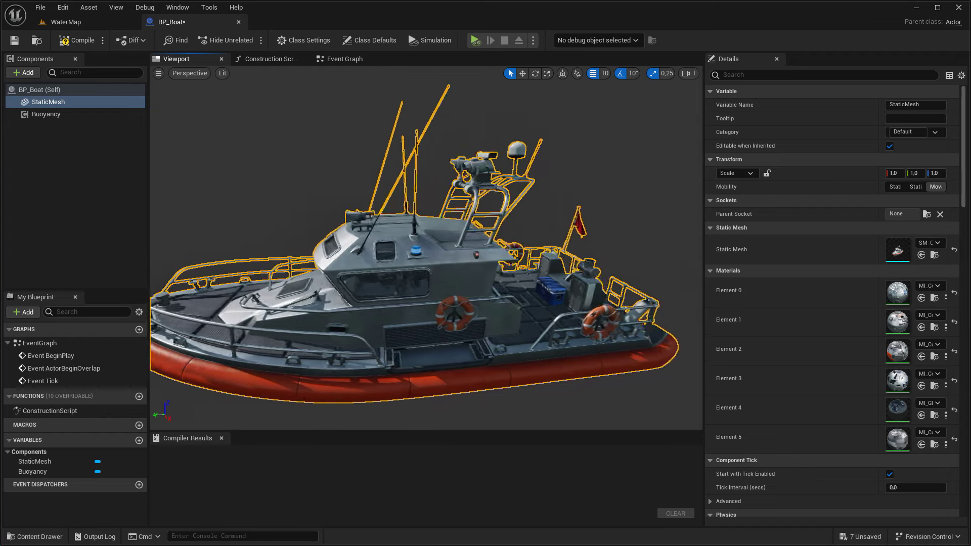
Set the boat's physics mass to 150 kg and go back to the WaterMap level.
scroll(477, 230, down, 3)
click(714, 229)
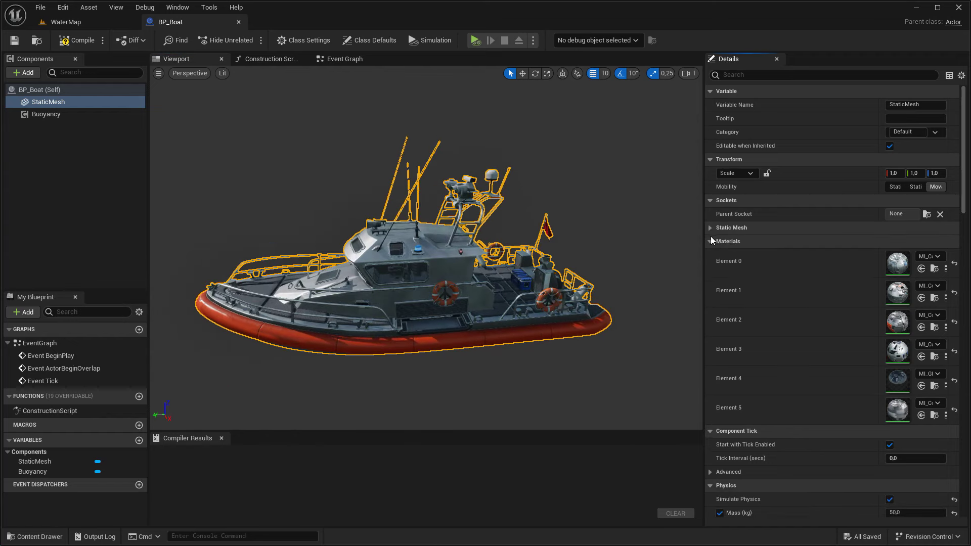
click(709, 240)
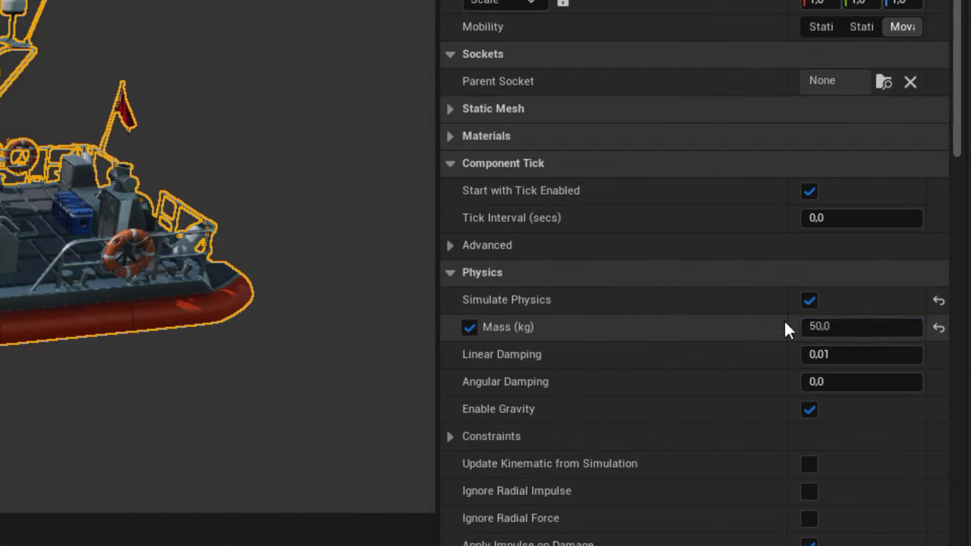
click(840, 329)
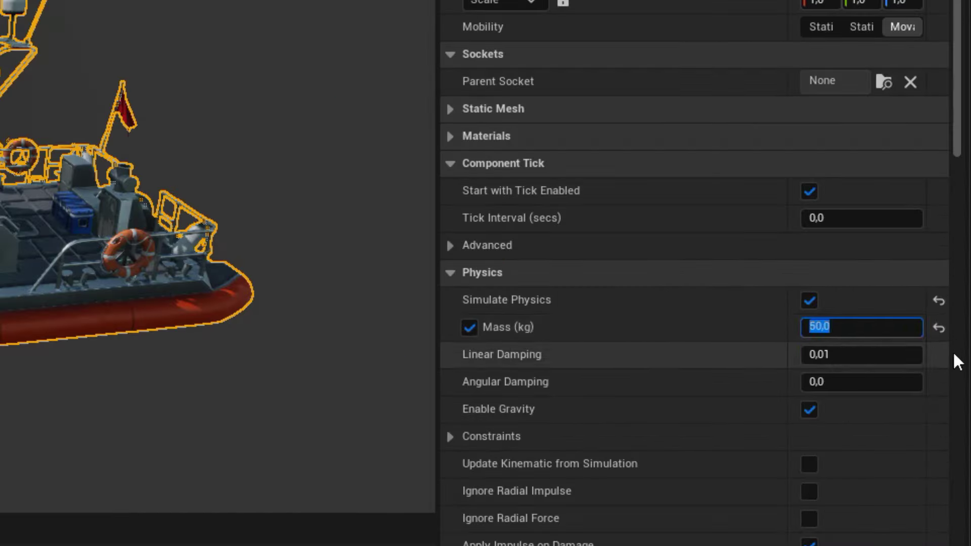
text(1)
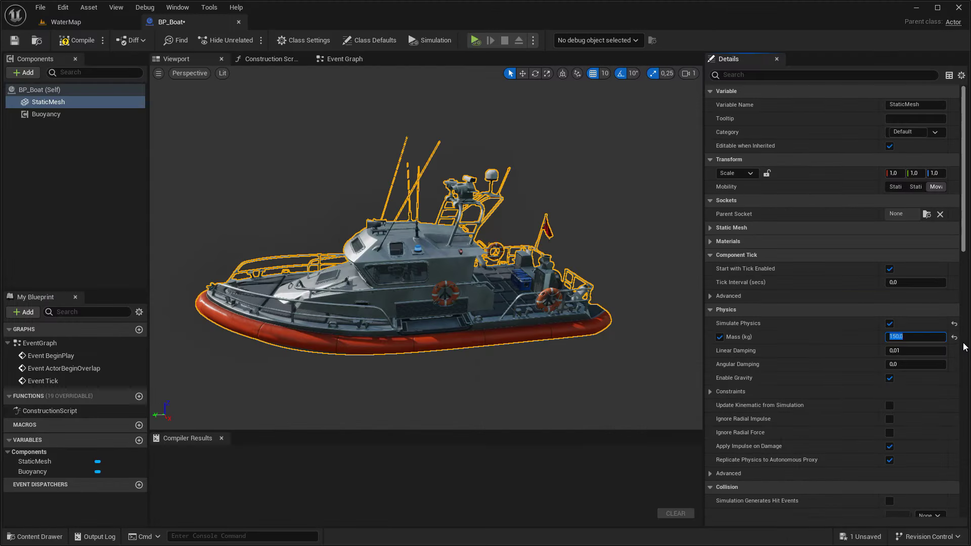
click(81, 25)
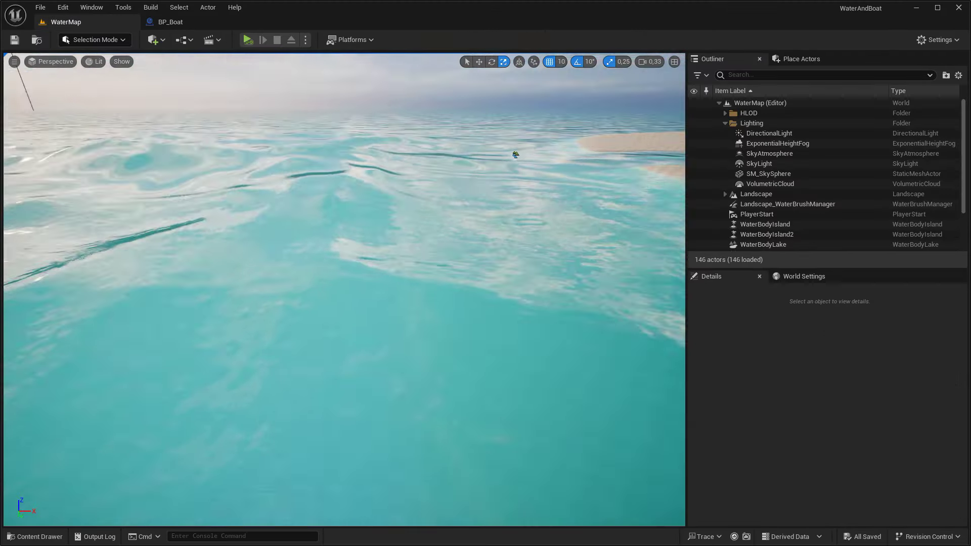
Drag BP_Boat from the Content folder into the level over the water and focus on it.
key(ctrl+space)
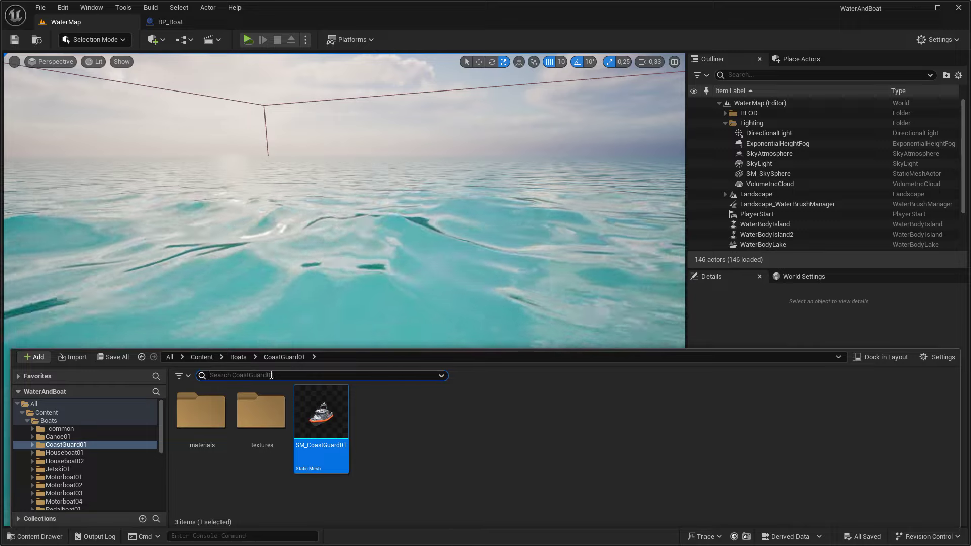
click(202, 361)
mouse_move(683, 412)
mouse_down()
mouse_move(164, 196)
mouse_move(177, 215)
mouse_up()
key(f)
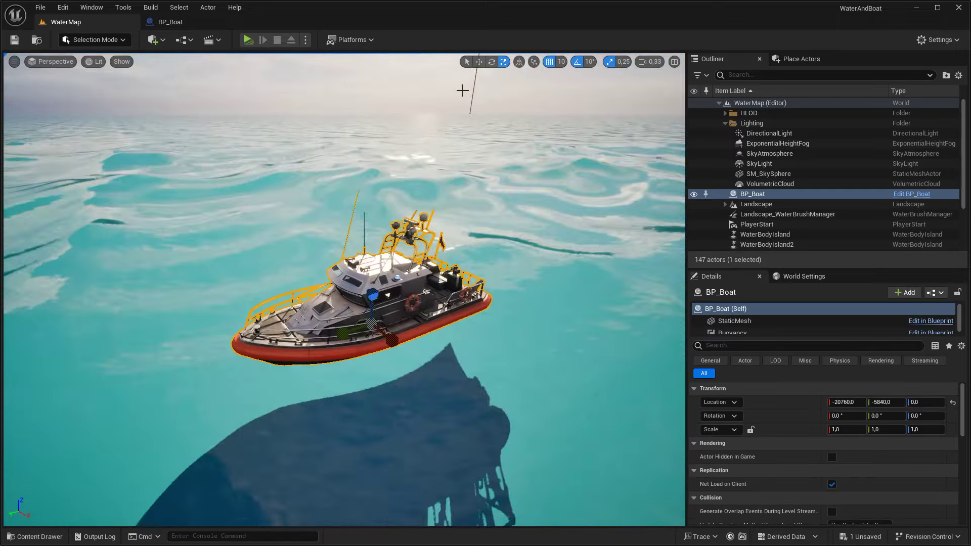
key(w)
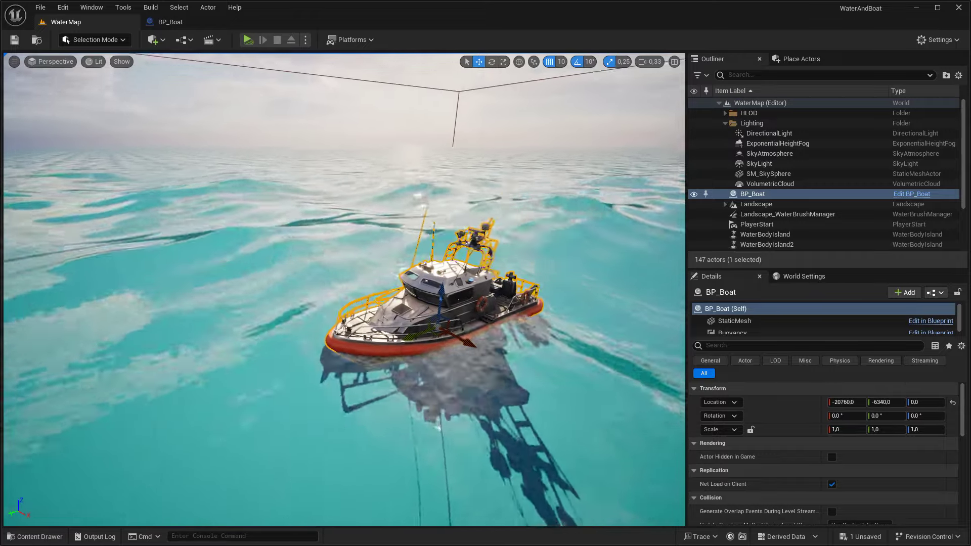
Raise the boat to Z 125 and run a quick simulation to watch it in the waves.
alt+drag(439, 288, 429, 265)
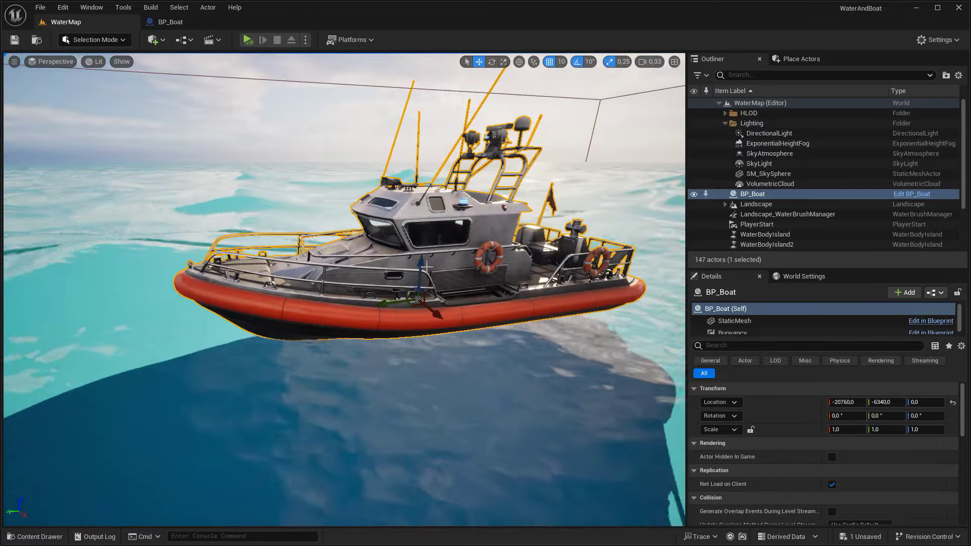
drag(924, 403, 951, 403)
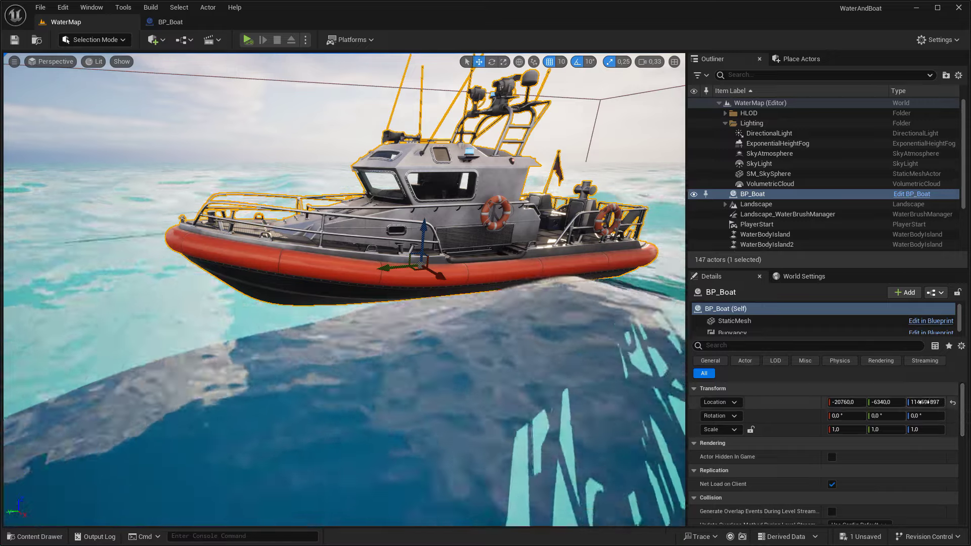
click(925, 402)
text(125)
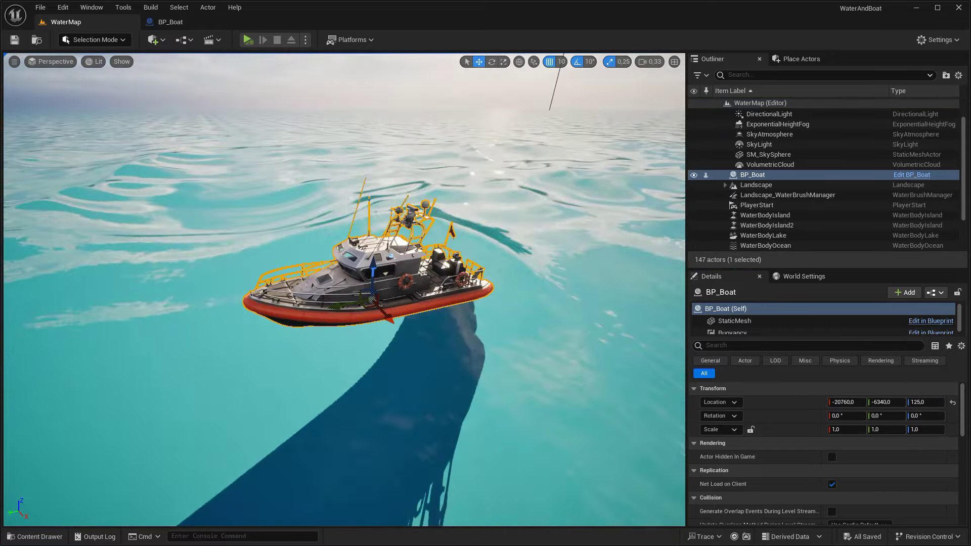
click(251, 42)
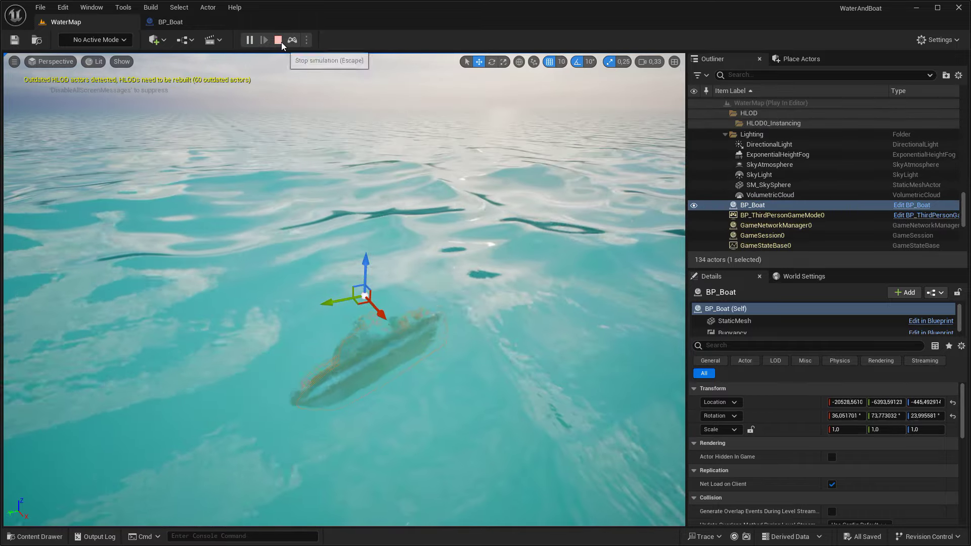
click(281, 41)
Expand BP_Boat's Buoyancy pontoons Index[0]–[3], then start adding a component to StaticMesh.
click(218, 24)
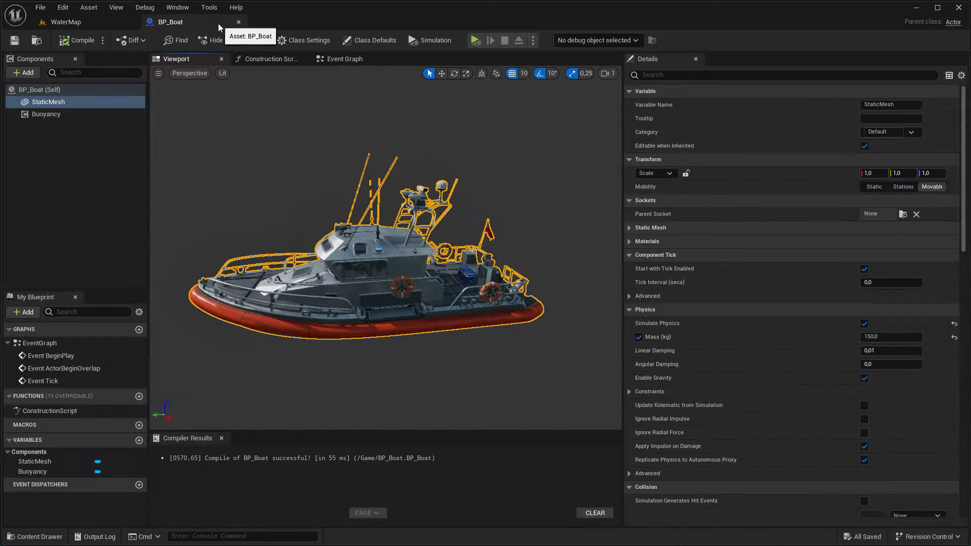
click(66, 114)
click(636, 202)
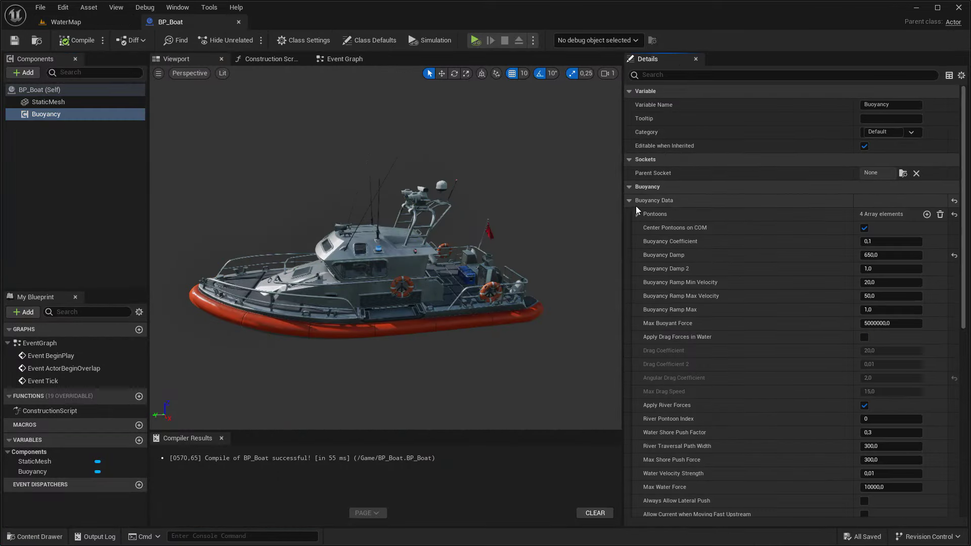
click(637, 215)
click(647, 272)
click(647, 257)
click(647, 243)
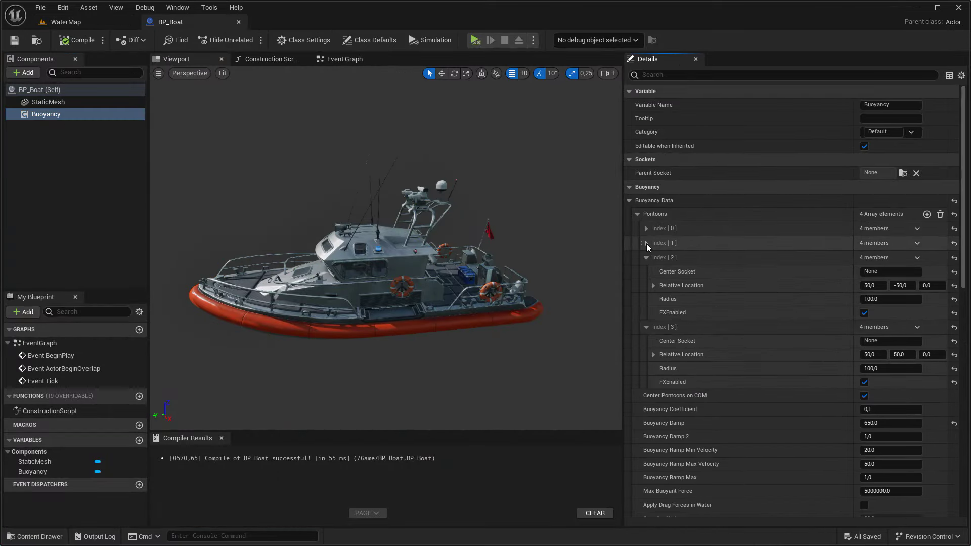
click(647, 228)
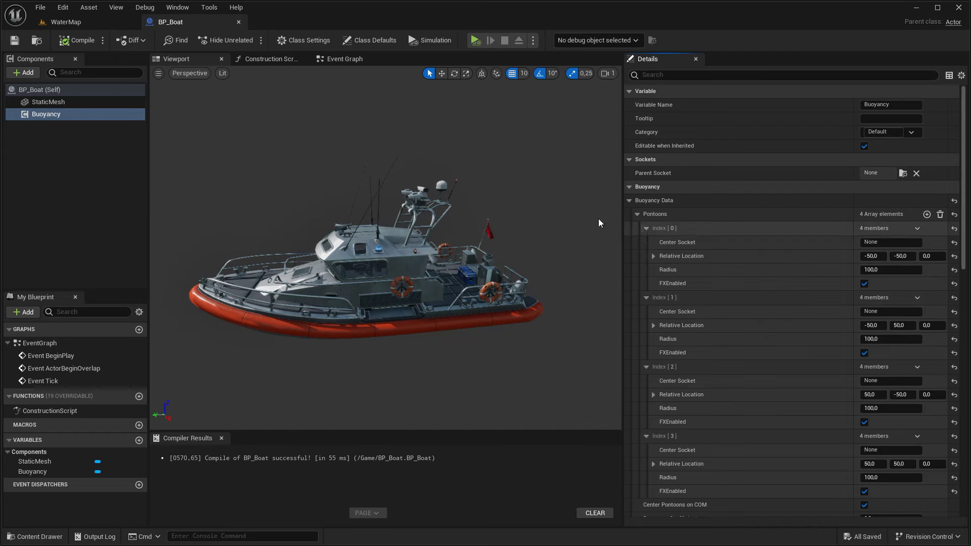
click(74, 104)
click(28, 74)
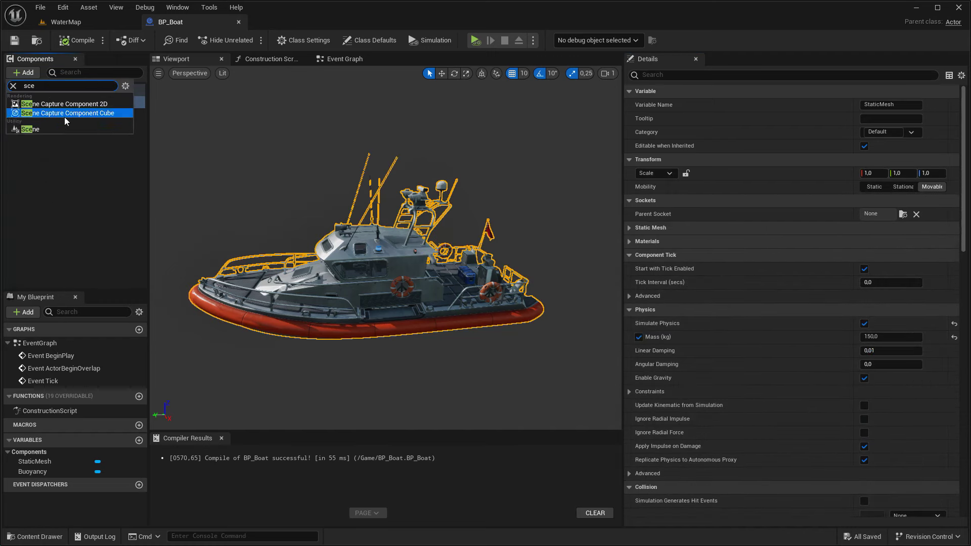
Add a Scene marker and, in the left view, set the pontoons' X positions to ±300.
click(52, 130)
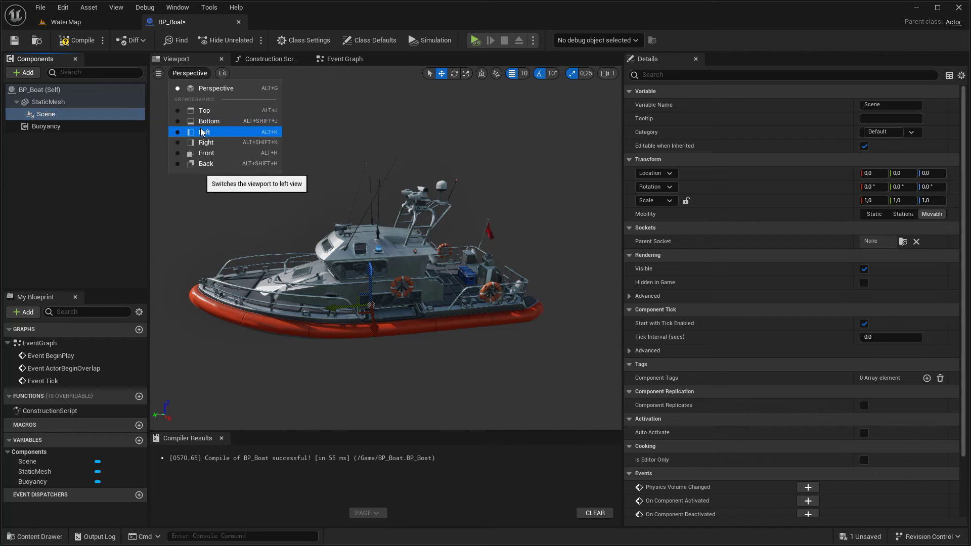
click(203, 132)
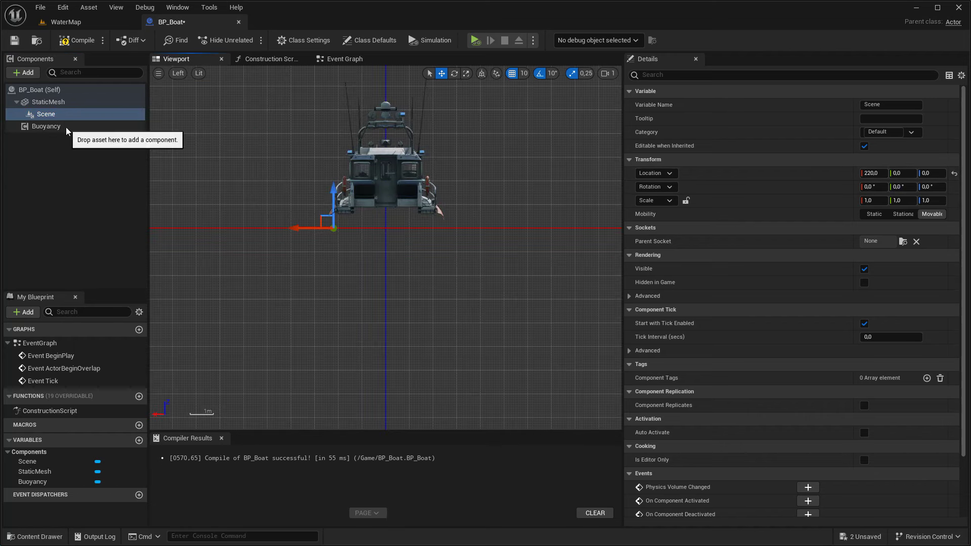
click(46, 126)
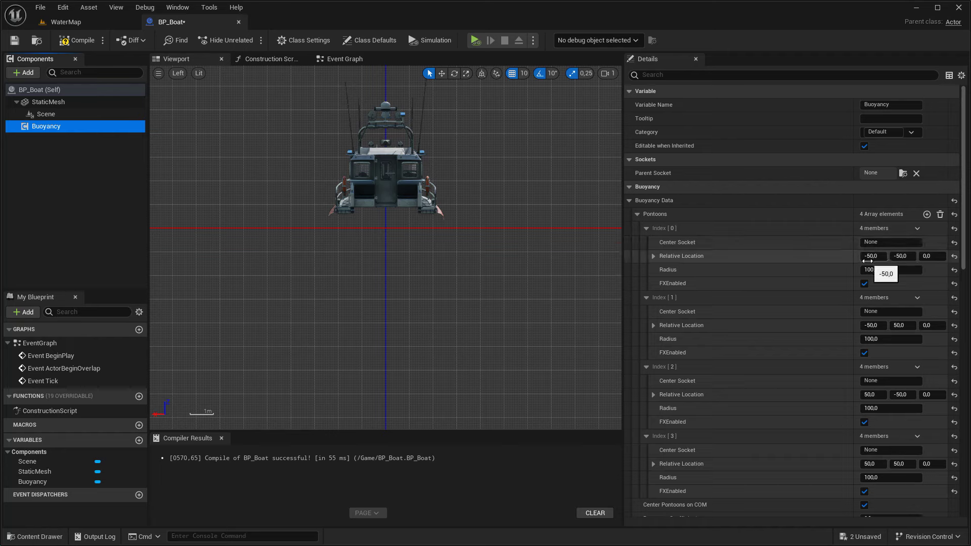
text(-300)
key(Return)
click(876, 324)
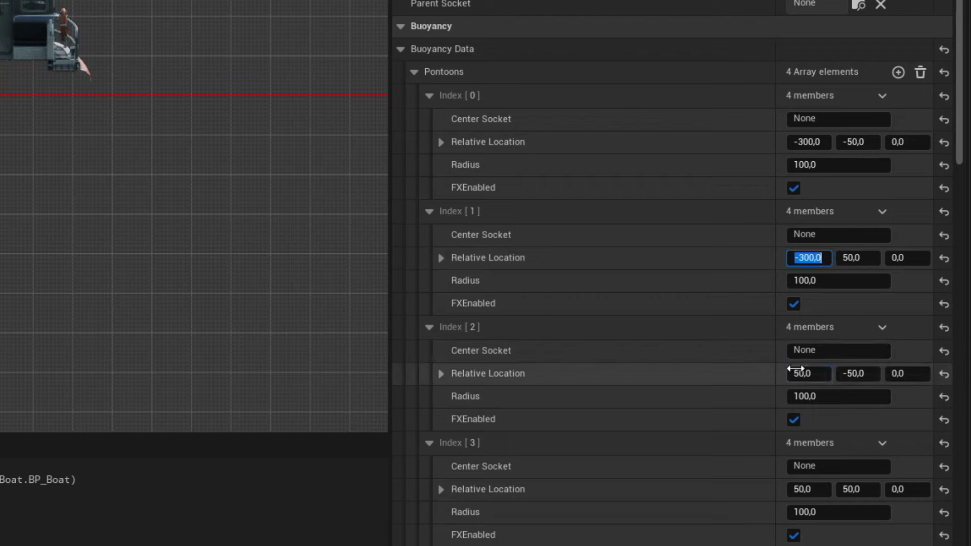
click(809, 489)
text(300)
key(Return)
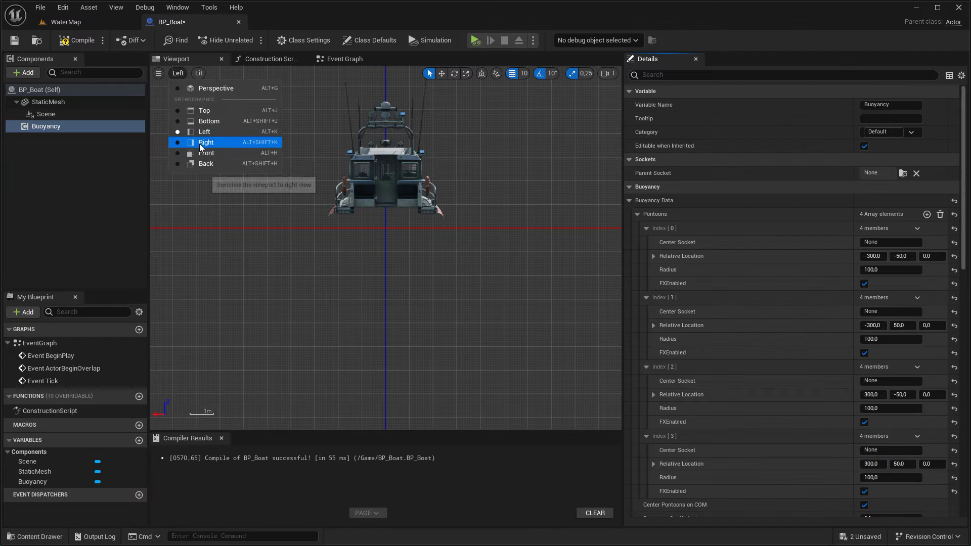
From the front view, set the pontoons' Y positions to ±700.
click(204, 153)
key(Up)
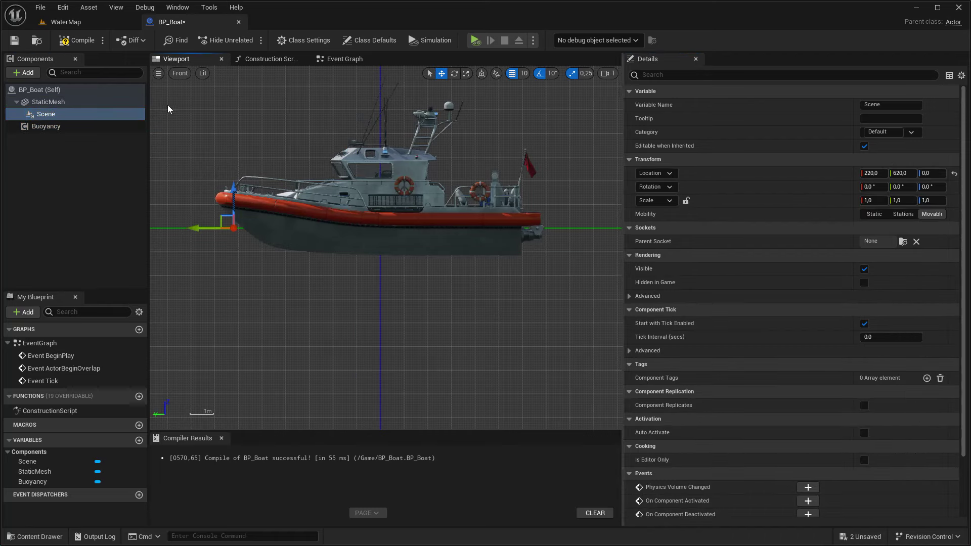
click(77, 131)
click(902, 255)
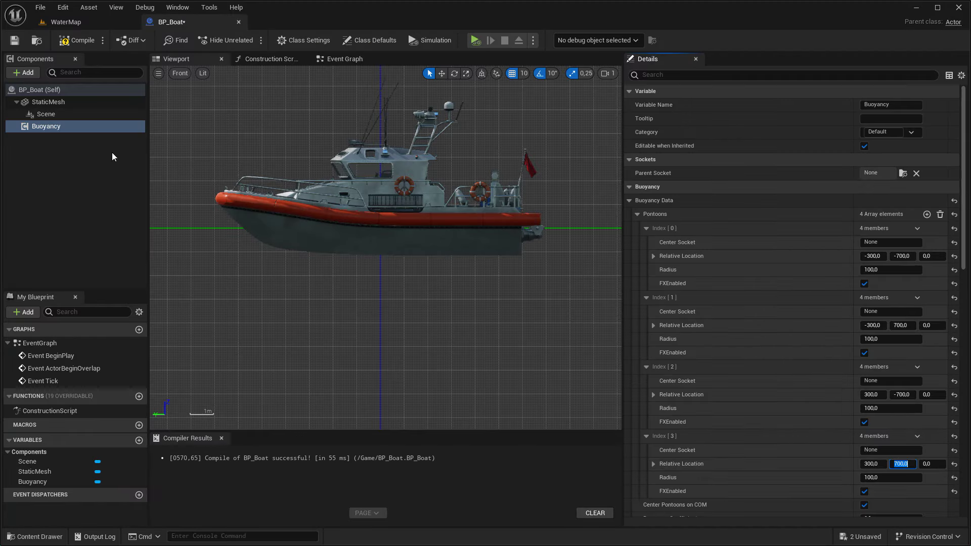
Delete the temporary Scene marker and return to the WaterMap level.
click(65, 115)
key(Delete)
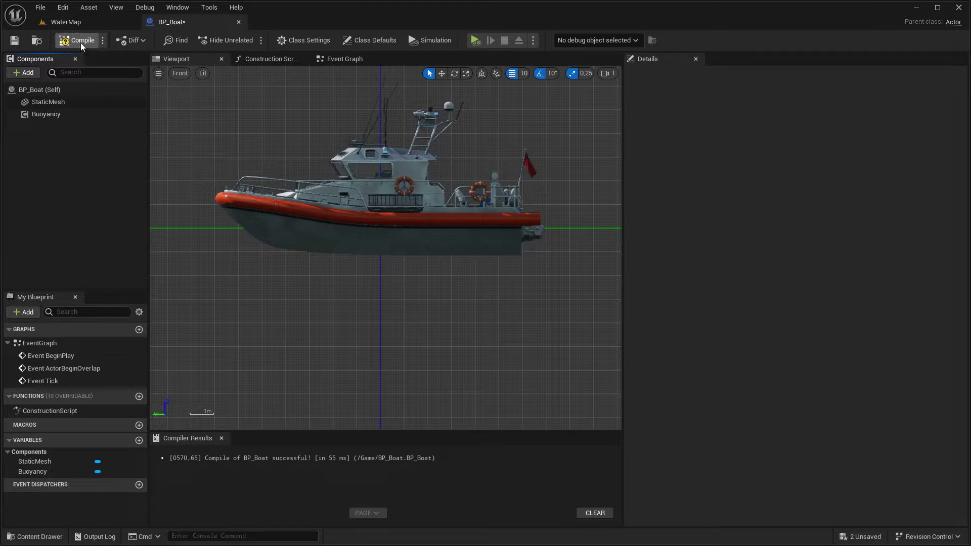
click(72, 22)
Set Buoyancy Ramp Min Velocity to 5, Max Velocity to 15, and enable drag forces in water.
click(248, 39)
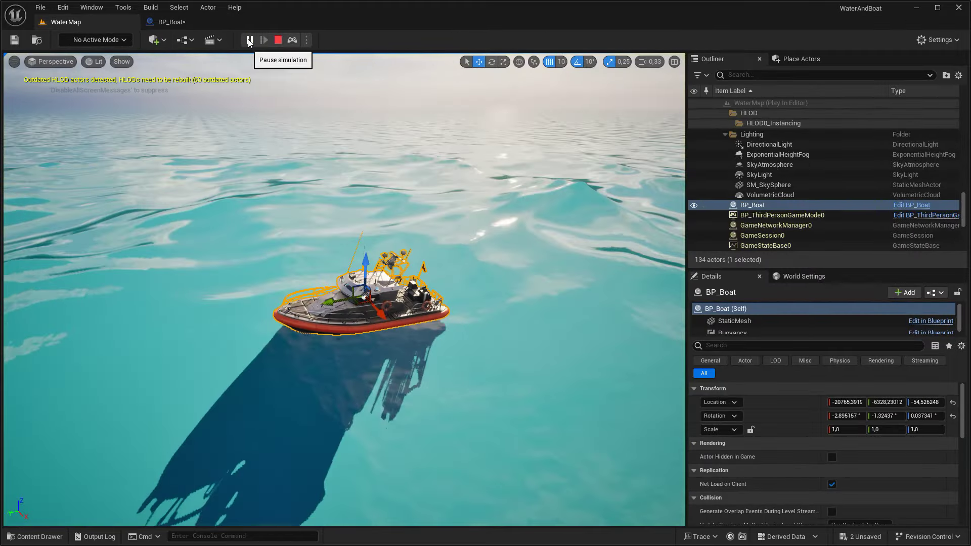
click(186, 22)
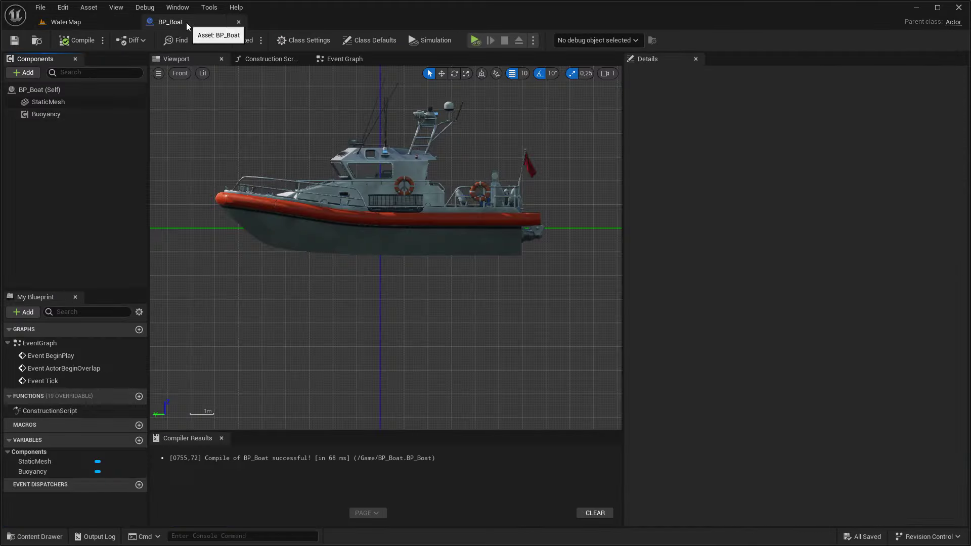
click(78, 117)
scroll(724, 241, down, 1)
click(638, 198)
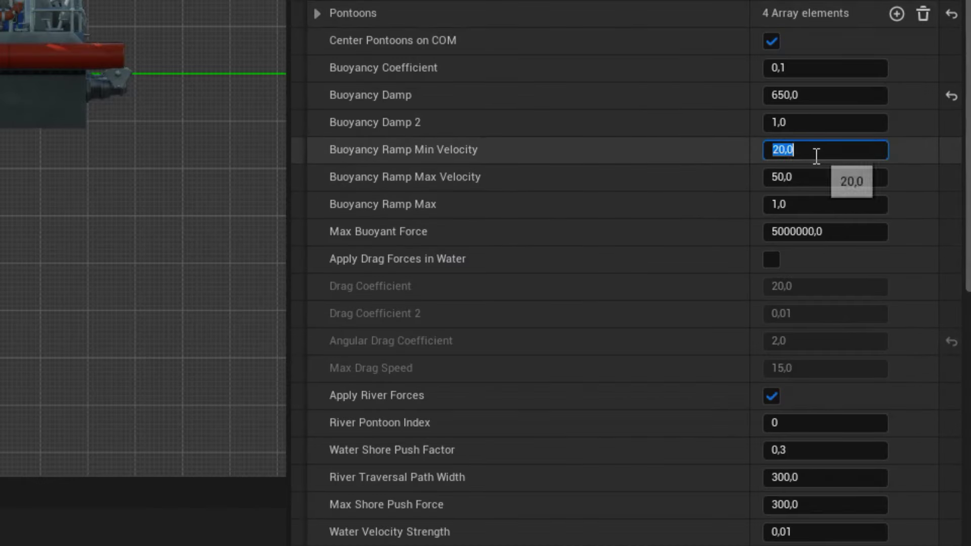
click(812, 178)
text(15)
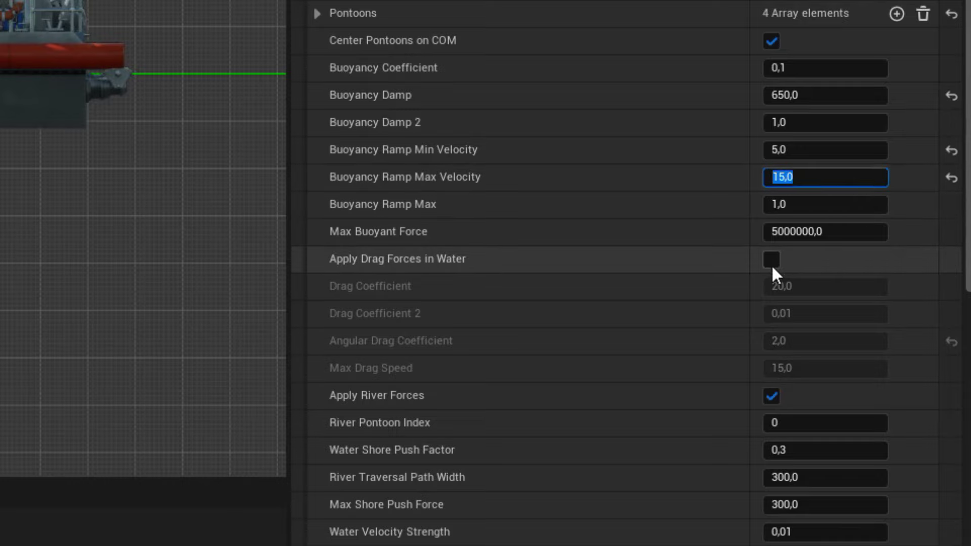
click(772, 262)
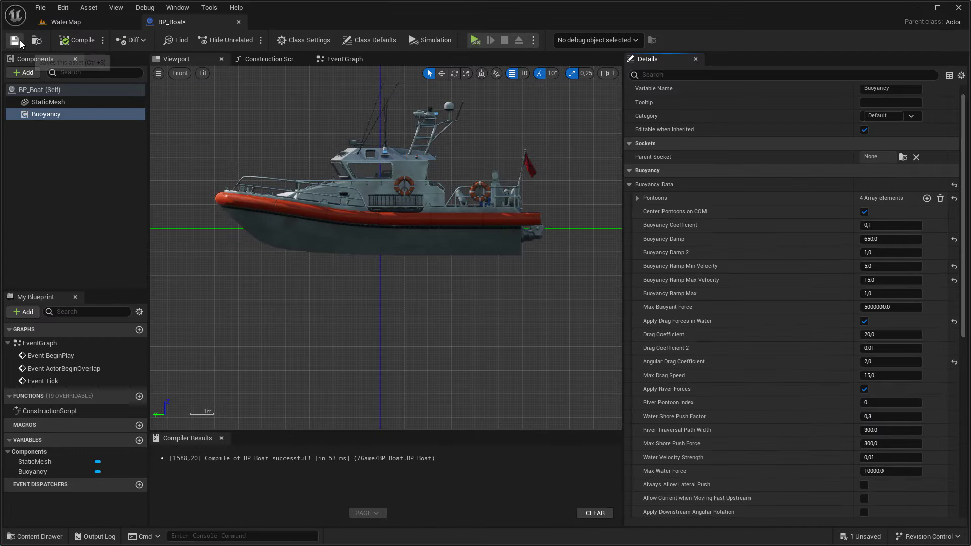
Save BP_Boat and end the test session in WaterMap.
click(21, 45)
key(alt+s)
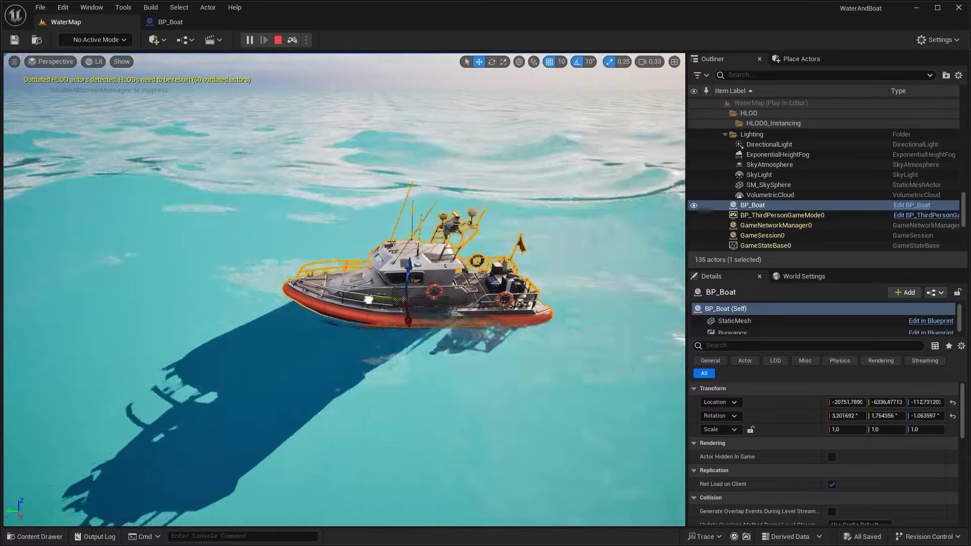
key(Escape)
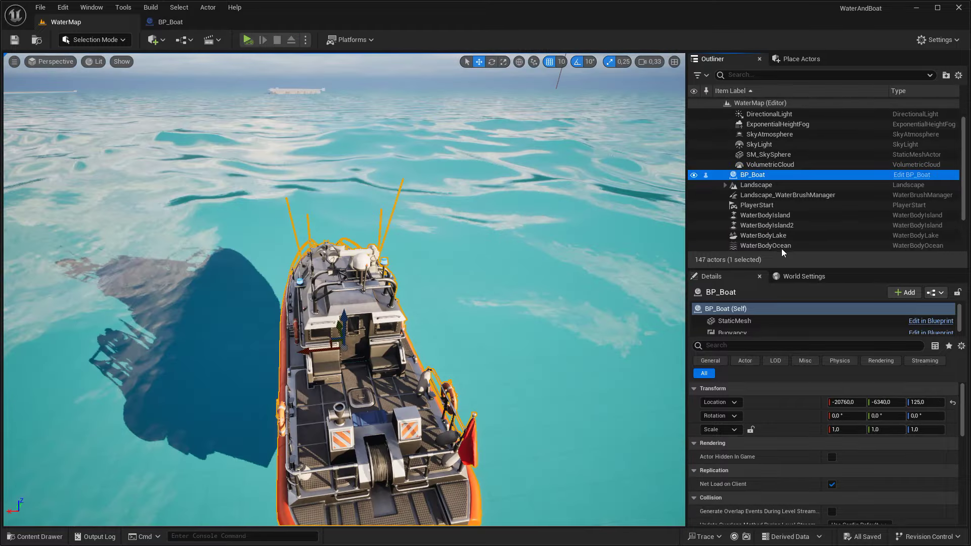
Select WaterBodyOcean and expand its Wave settings to reach Wave Attenuation Water Depth.
click(781, 247)
drag(963, 376, 962, 389)
scroll(916, 400, down, 2)
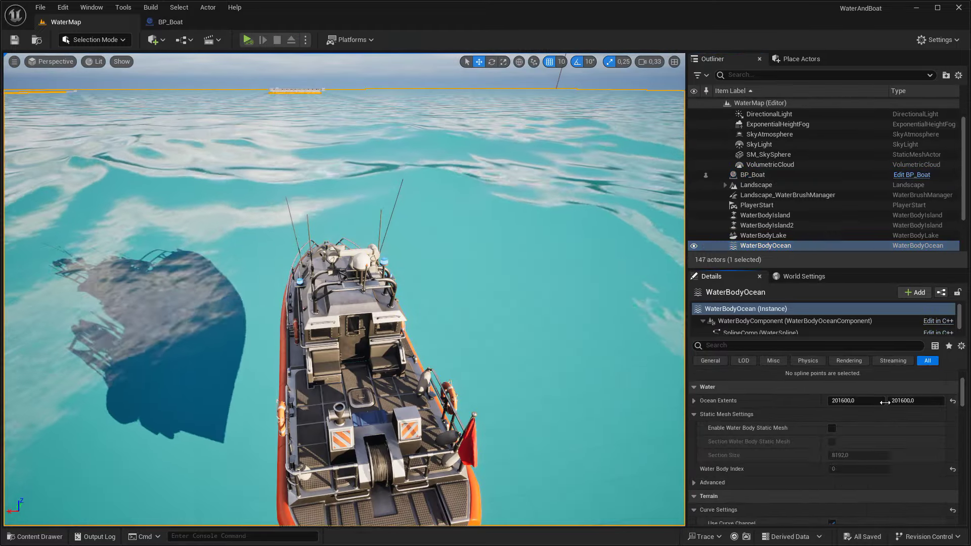
scroll(692, 399, down, 1)
click(692, 398)
click(695, 431)
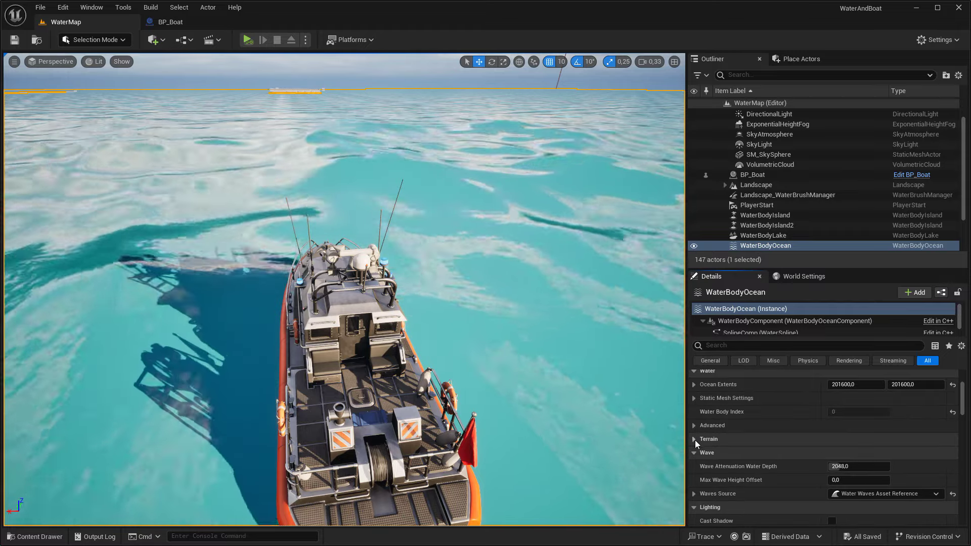
click(695, 440)
text(10000)
Play the level and drag Wave Attenuation Water Depth down to 2560, then 880.
mouse_move(506, 329)
alt+mouse_down()
mouse_move(384, 328)
mouse_move(250, 47)
alt+mouse_up()
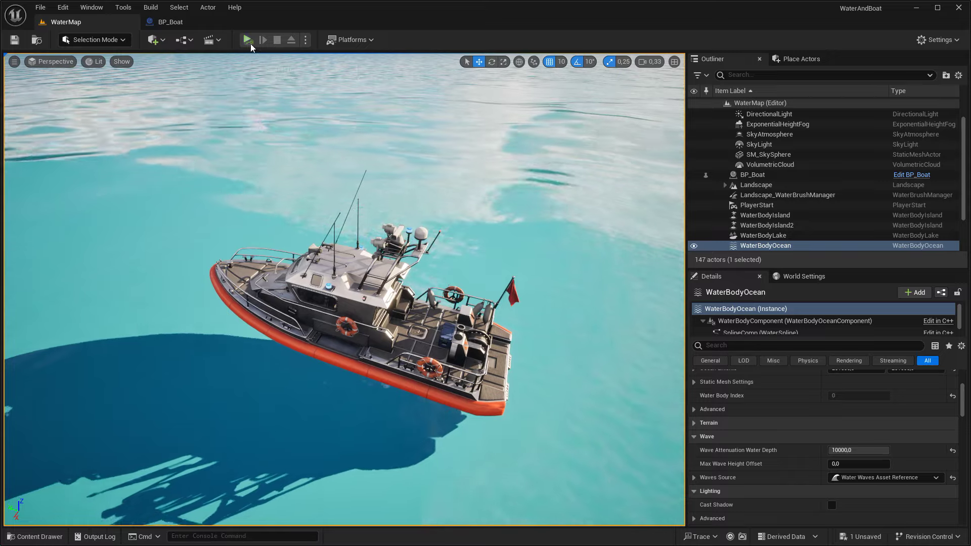
click(248, 43)
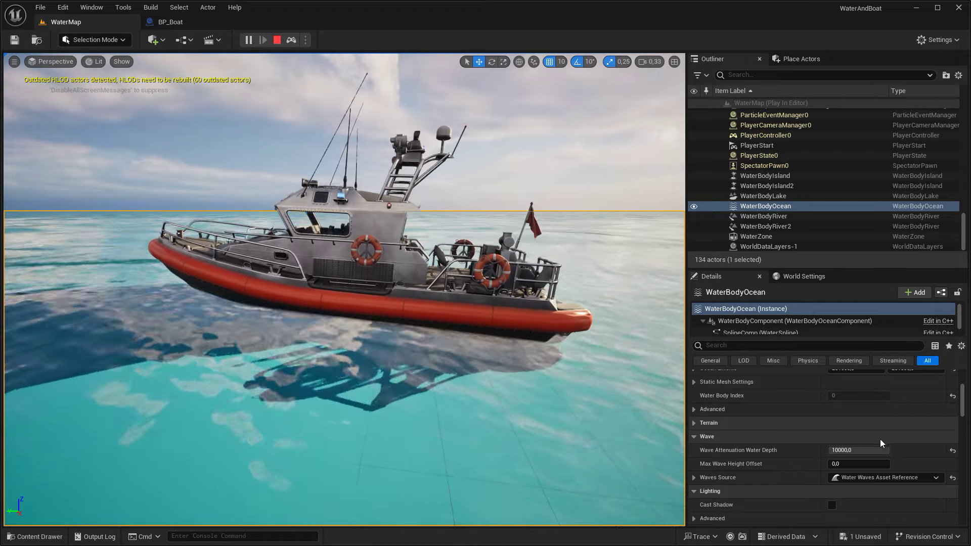
drag(860, 450, 880, 452)
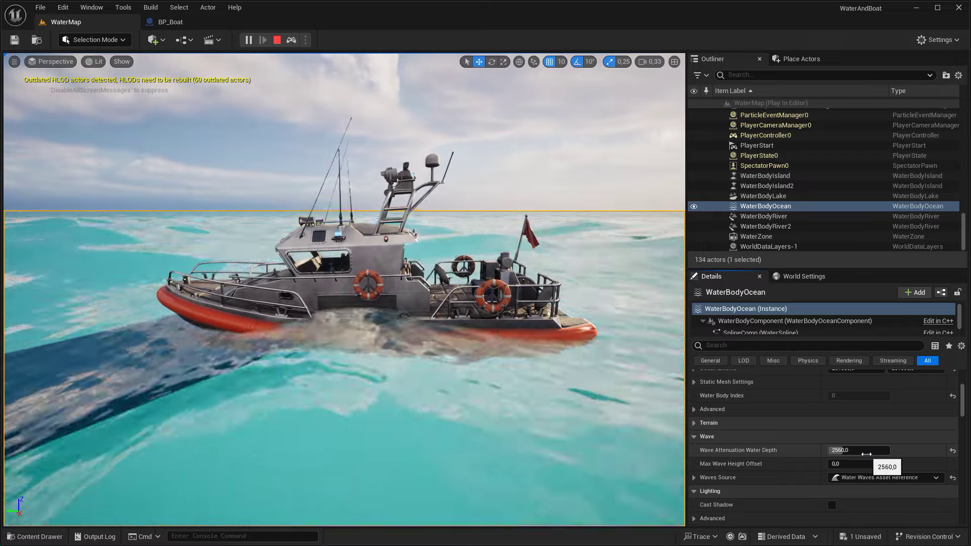
drag(865, 454, 862, 453)
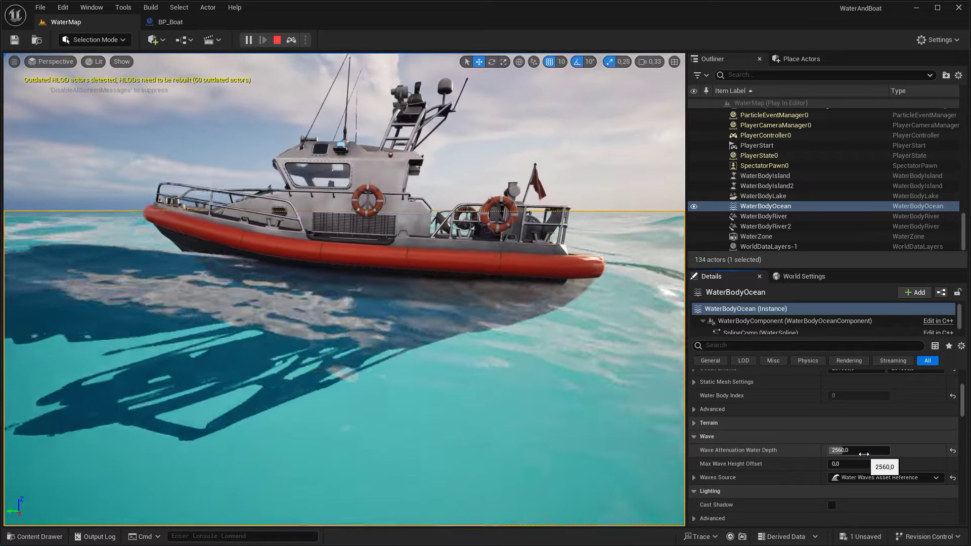